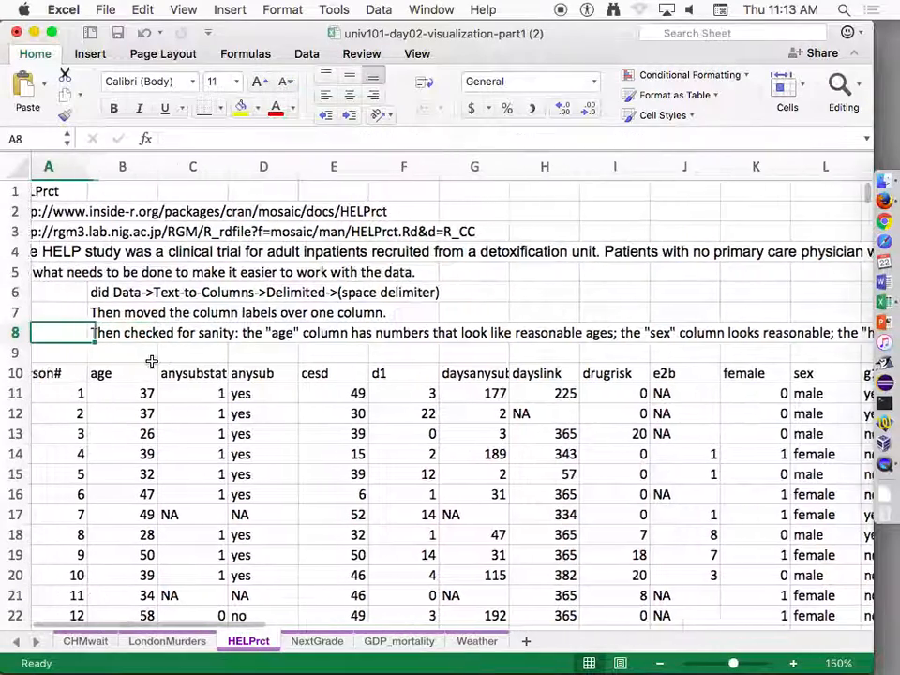
Insert seven blank rows at row 9, above the data's header row
key(Down)
key(Down)
key(Down)
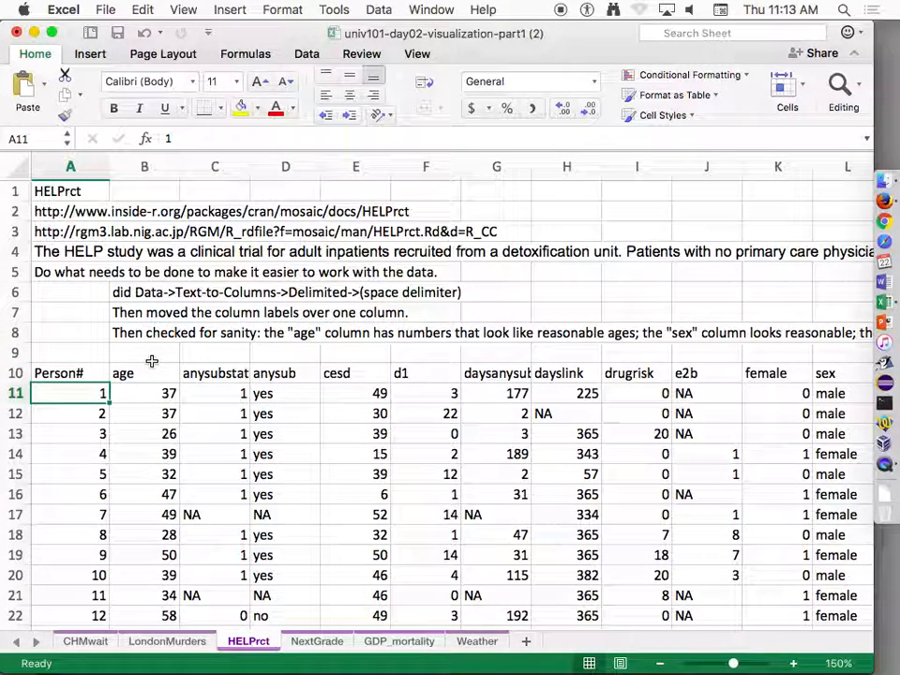
key(Up)
key(Up)
key(Up)
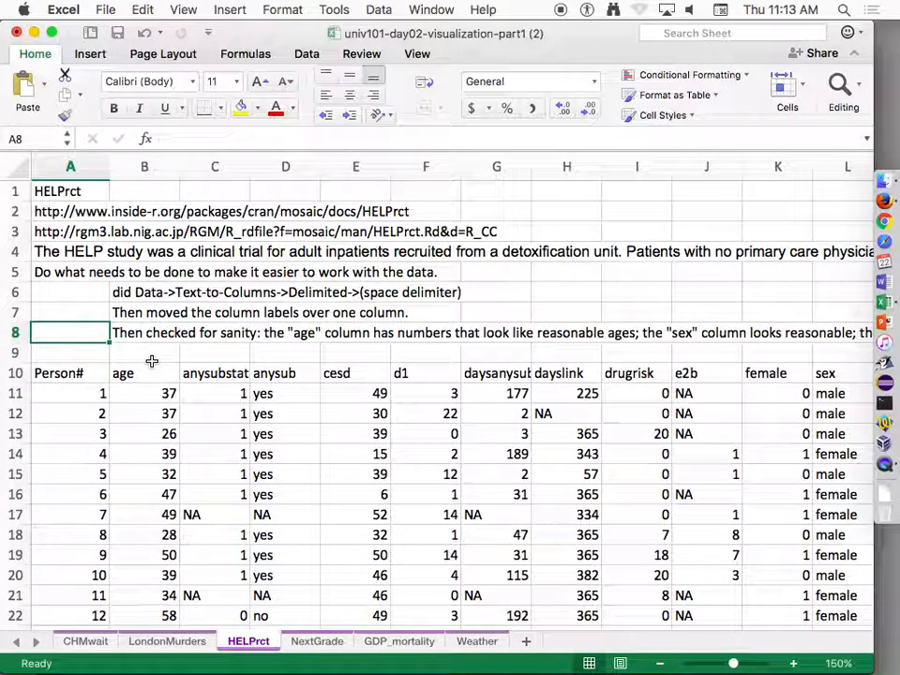
right_click(28, 353)
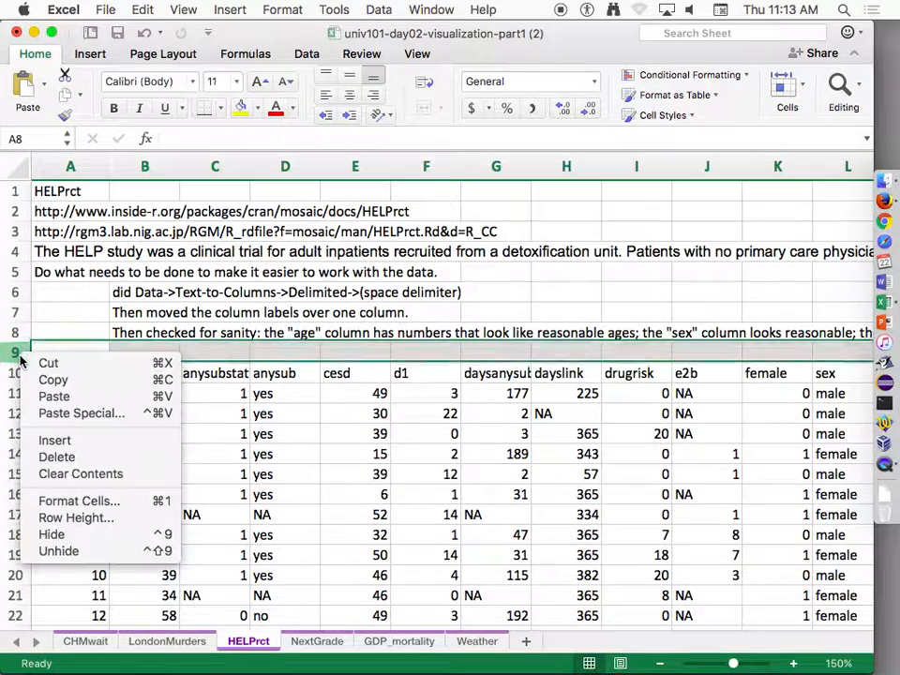
click(70, 441)
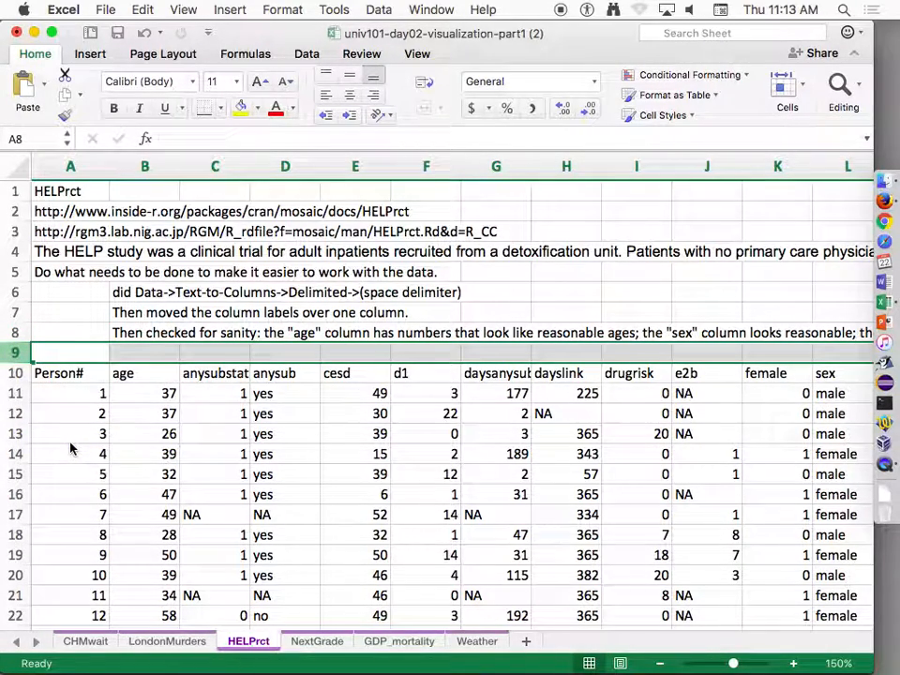
key(super+y)
key(super+y)
key(super+y)
key(super+y)
key(super+y)
key(super+y)
key(super+y)
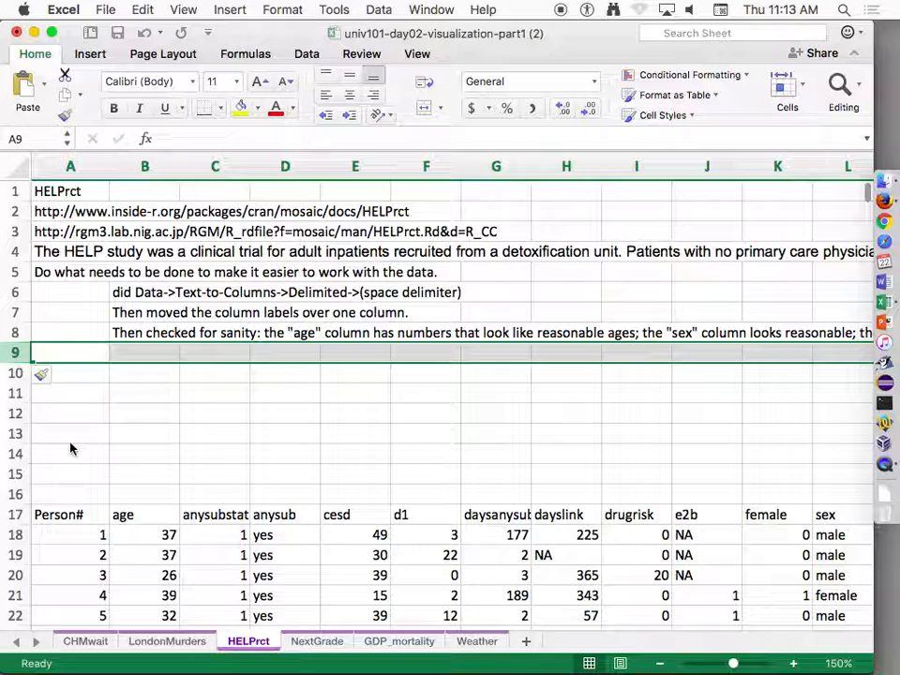
Enter the label "min" in A9 and insert one more blank row at row 10
key(Down)
key(Up)
text(mi)
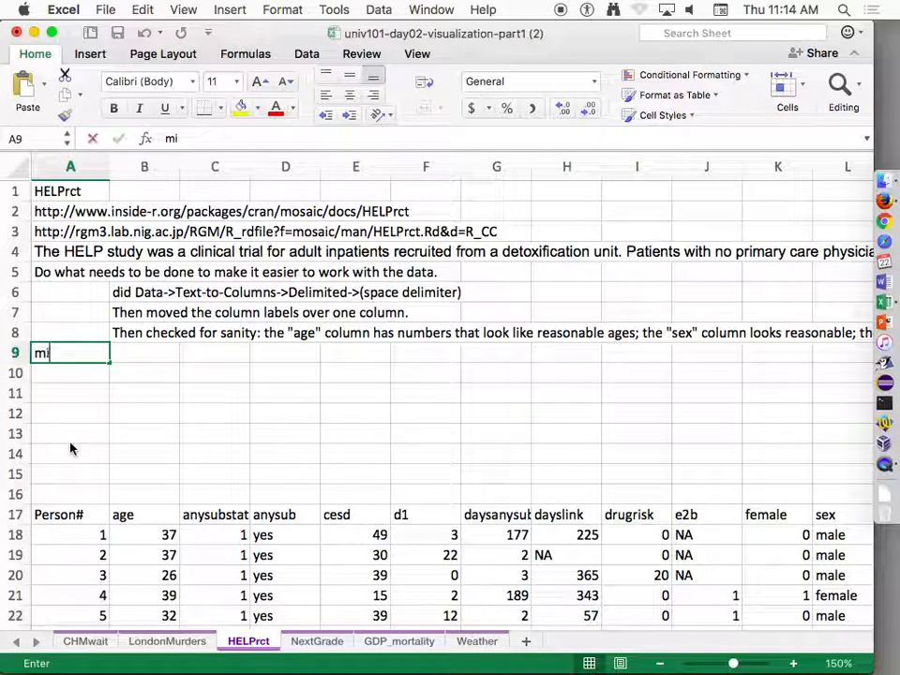
text(n)
key(Return)
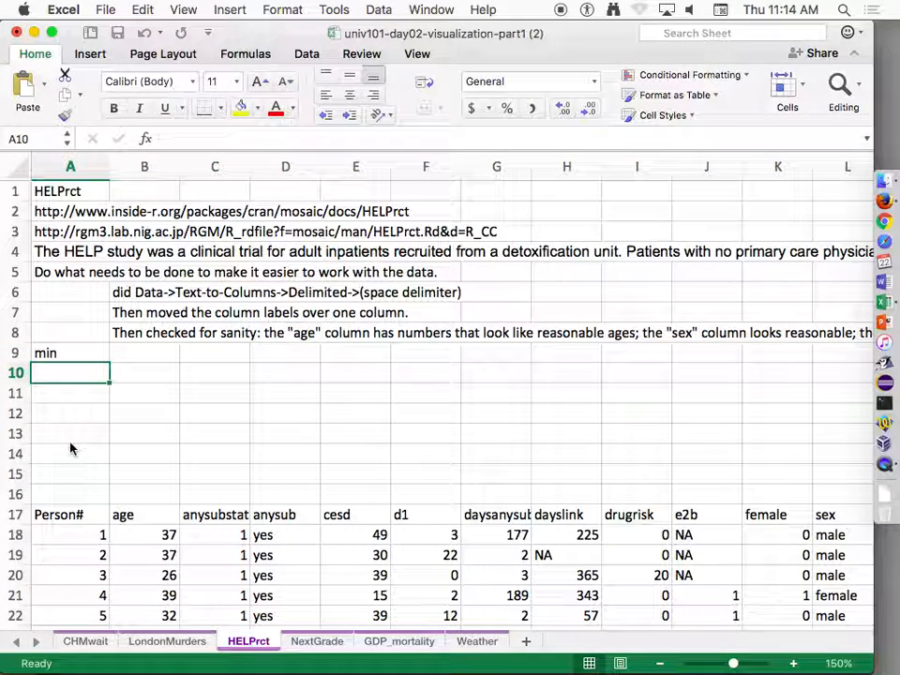
right_click(14, 373)
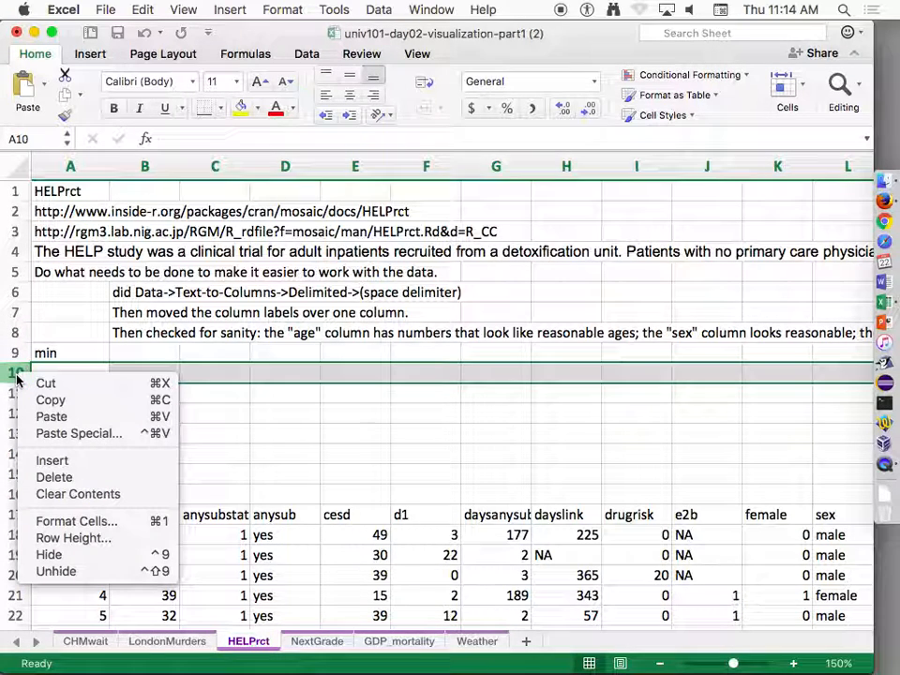
click(70, 461)
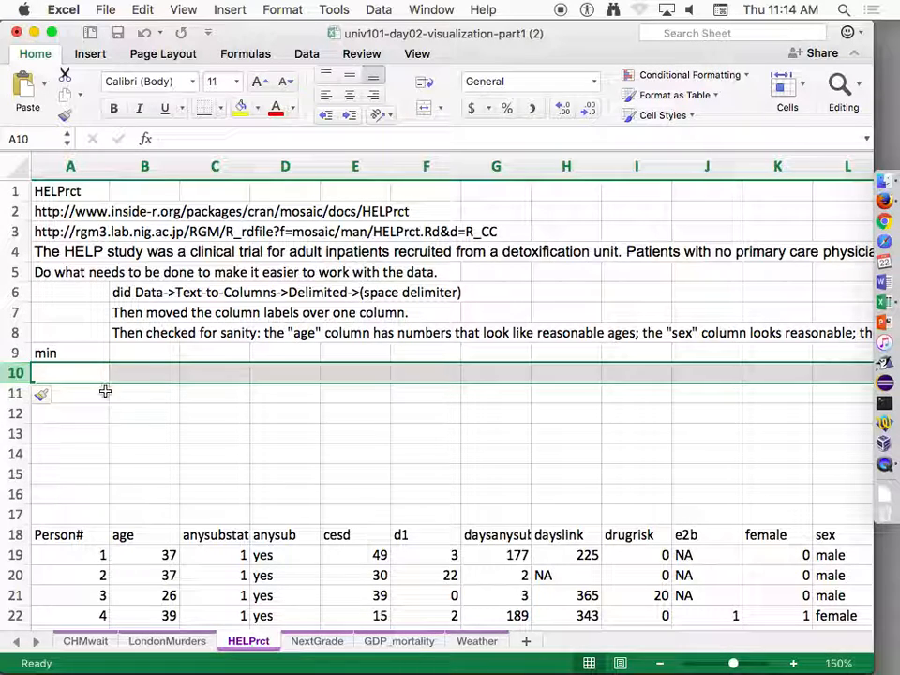
Insert a blank column before column A and move the "min" label from B9 to A9
click(151, 353)
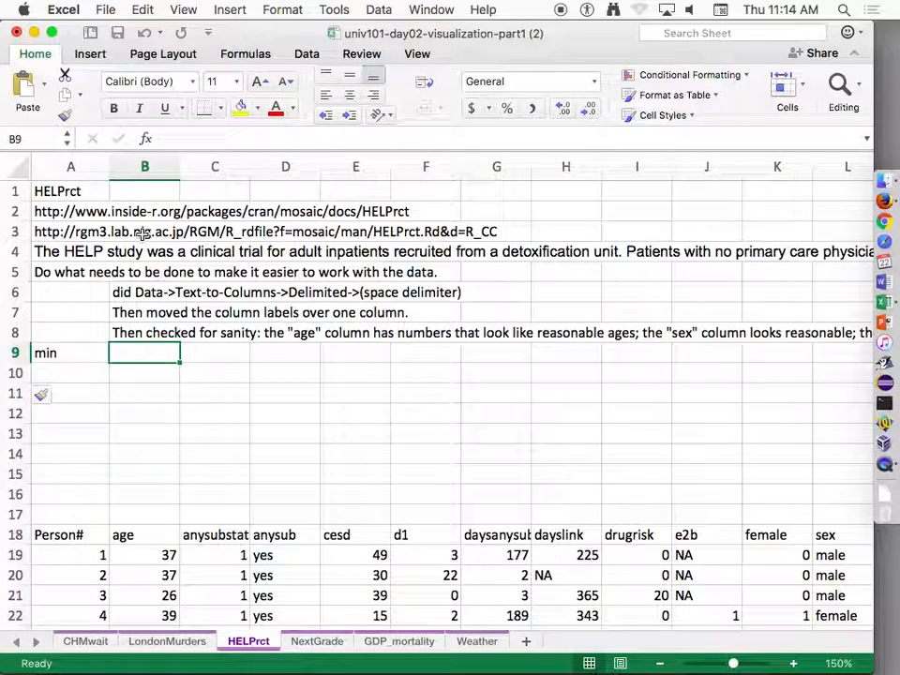
right_click(68, 166)
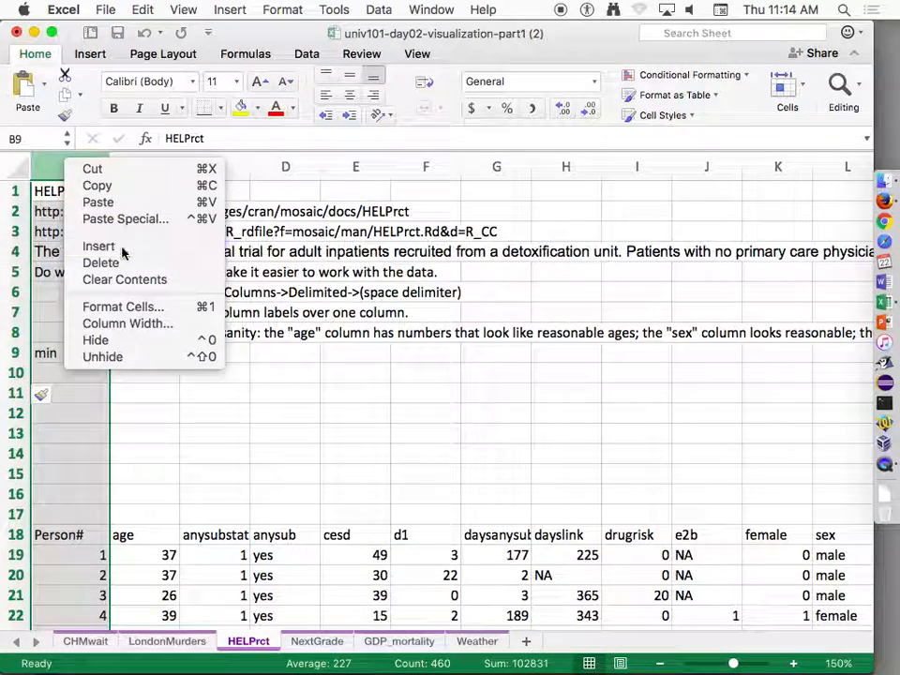
click(125, 248)
click(79, 352)
click(125, 351)
key(super+x)
click(92, 351)
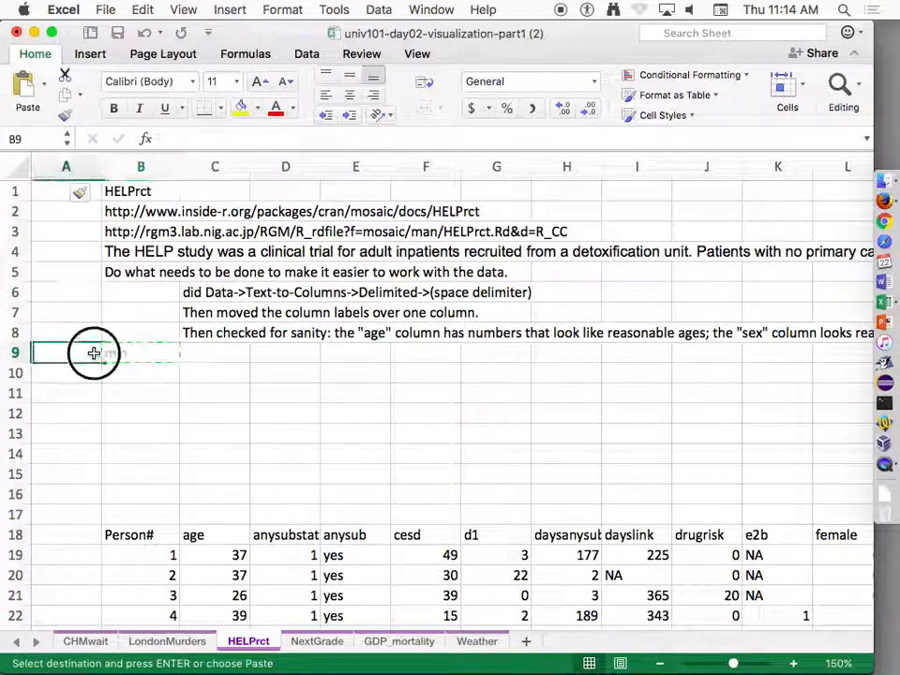
key(super+v)
Compute the minimum of the Person# values in B9 with =min(B19:B471)
click(132, 353)
text(=)
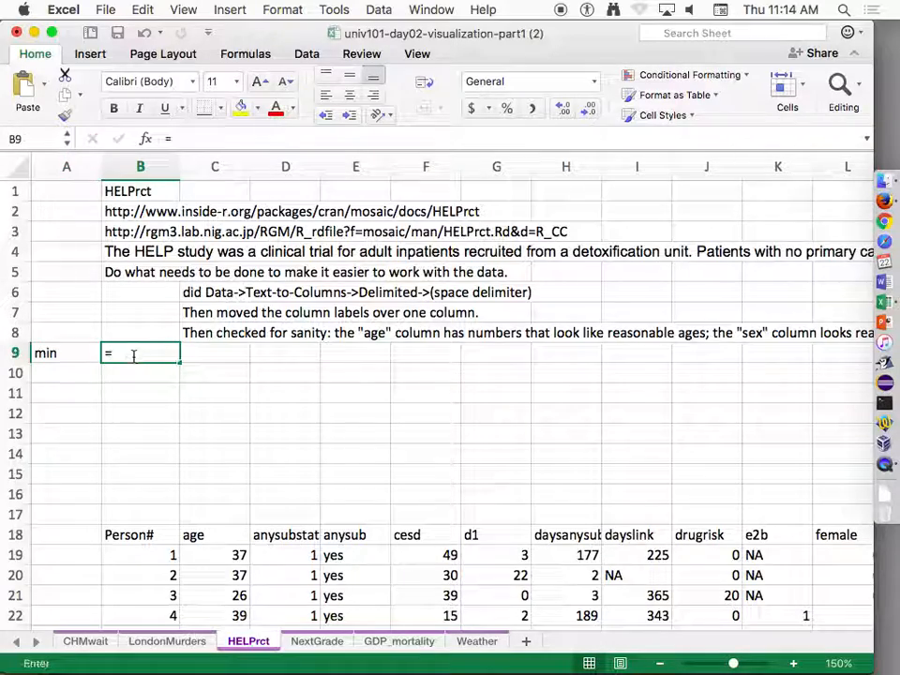
text(min()
key(Down)
key(Down)
key(Down)
key(Down)
key(Down)
key(Down)
key(Down)
key(Down)
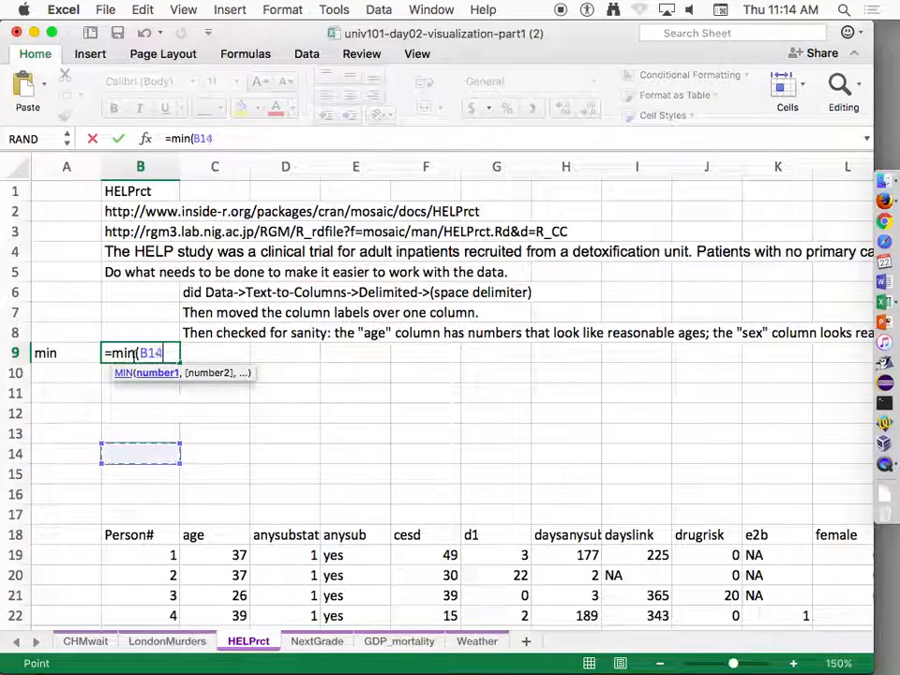
key(Down)
key(Down)
key(super+shift+Down)
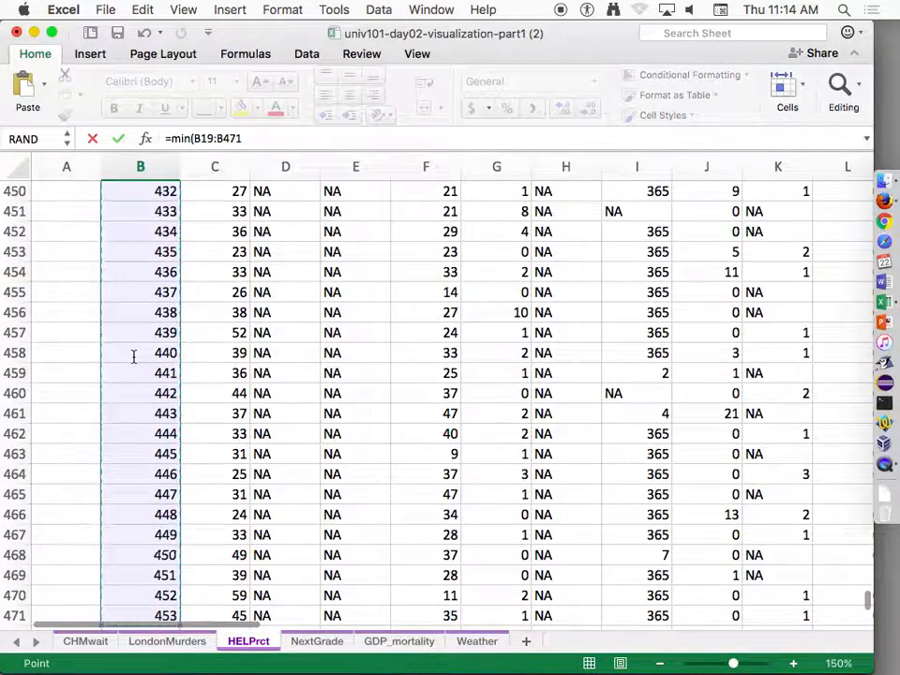
key(super+shift+Down)
key(super+shift+Up)
text())
key(Return)
Label A10 "max" and compute the maximum of the Person# values in B10 with the MAX function
key(Up)
key(Up)
key(Up)
key(Down)
key(Down)
key(Down)
key(Left)
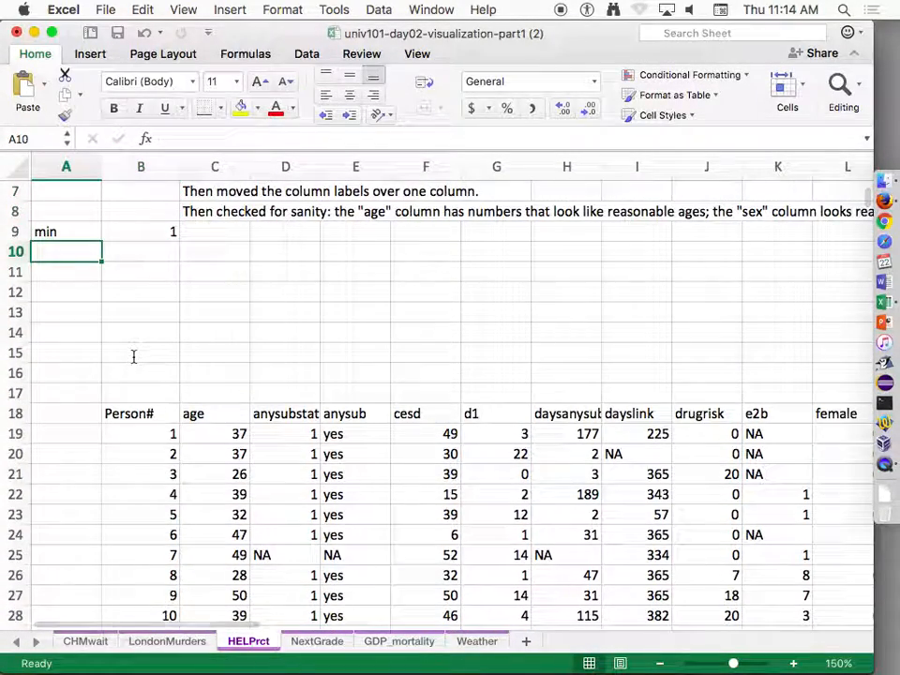
text(max)
key(Tab)
text(=max()
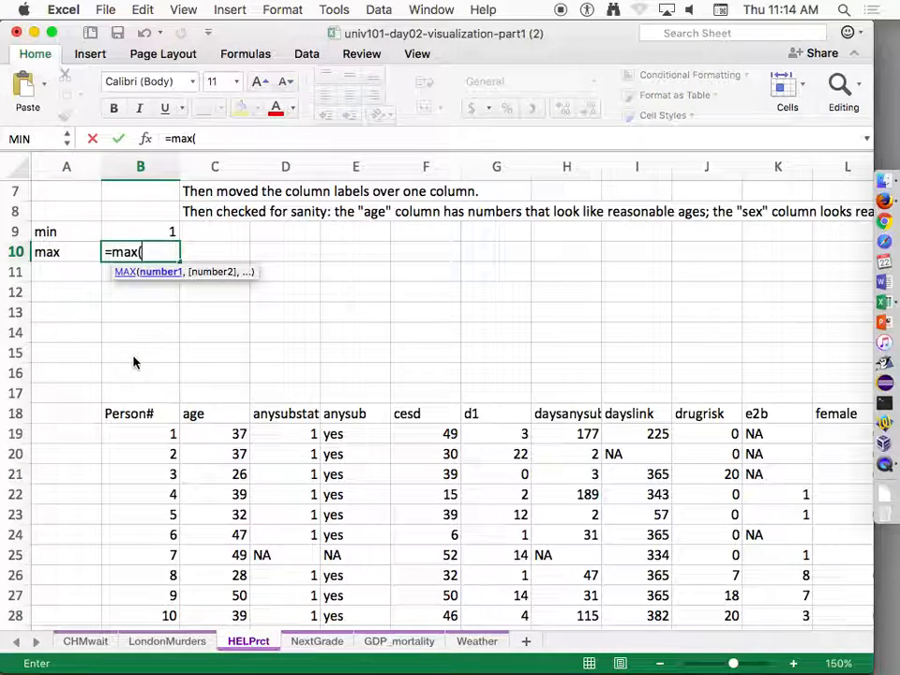
key(Down)
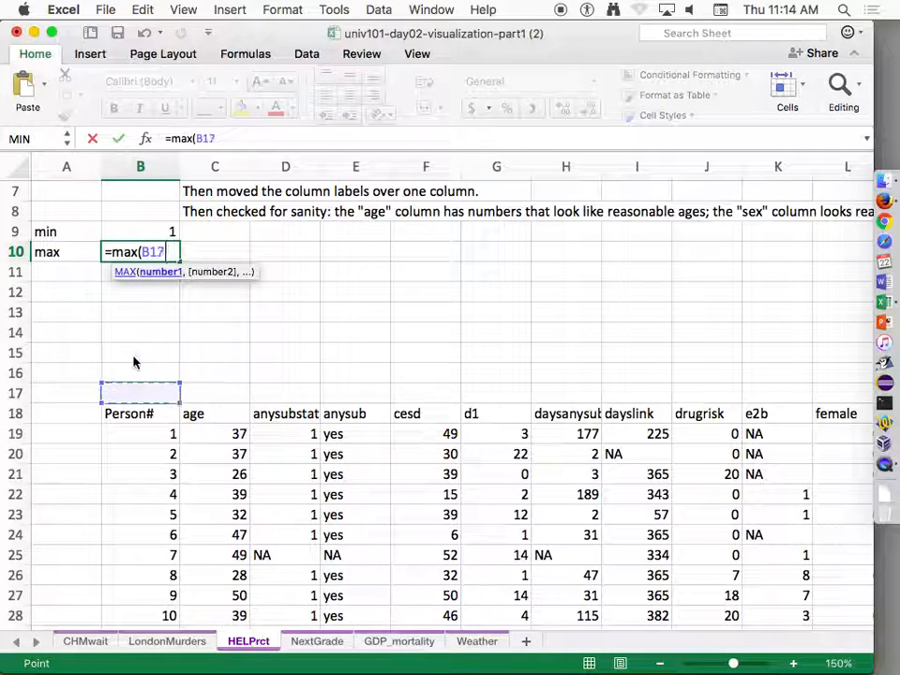
key(ctrl+shift+Down)
key(Return)
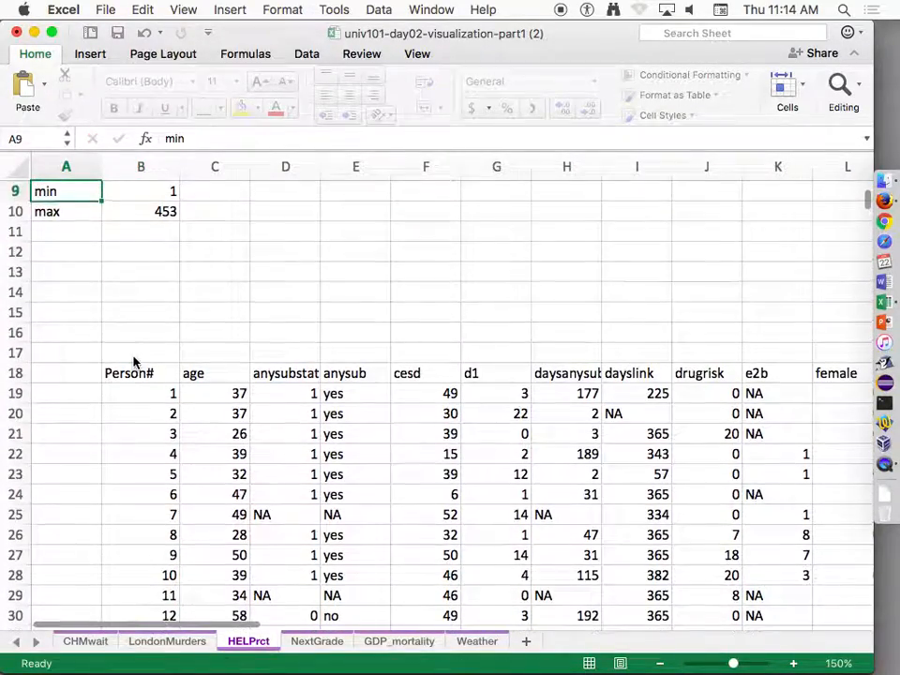
Label A11 "avg" and compute the average of the Person# values in B11 with =average(B19:B471)
text(averag)
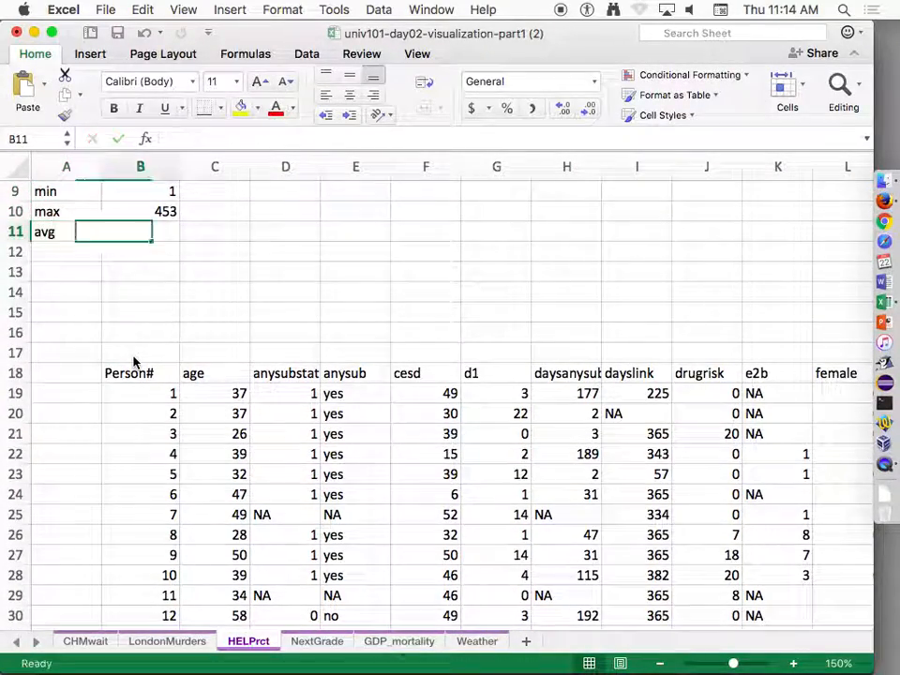
key(Tab)
text(=average()
key(Down)
key(Down)
key(Down)
key(Down)
key(Down)
key(Down)
key(Down)
key(Down)
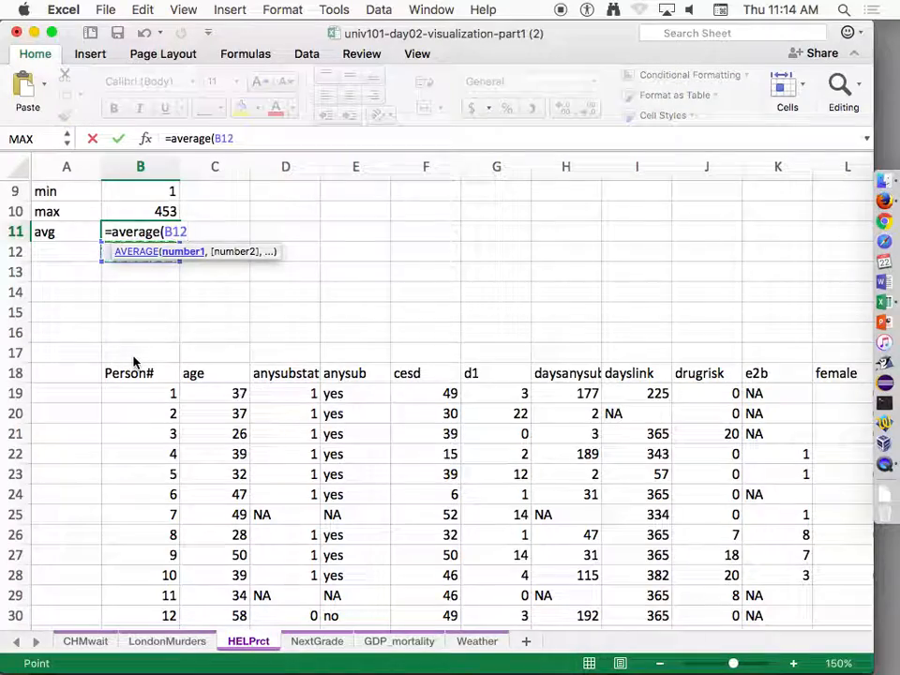
key(ctrl+shift+Down)
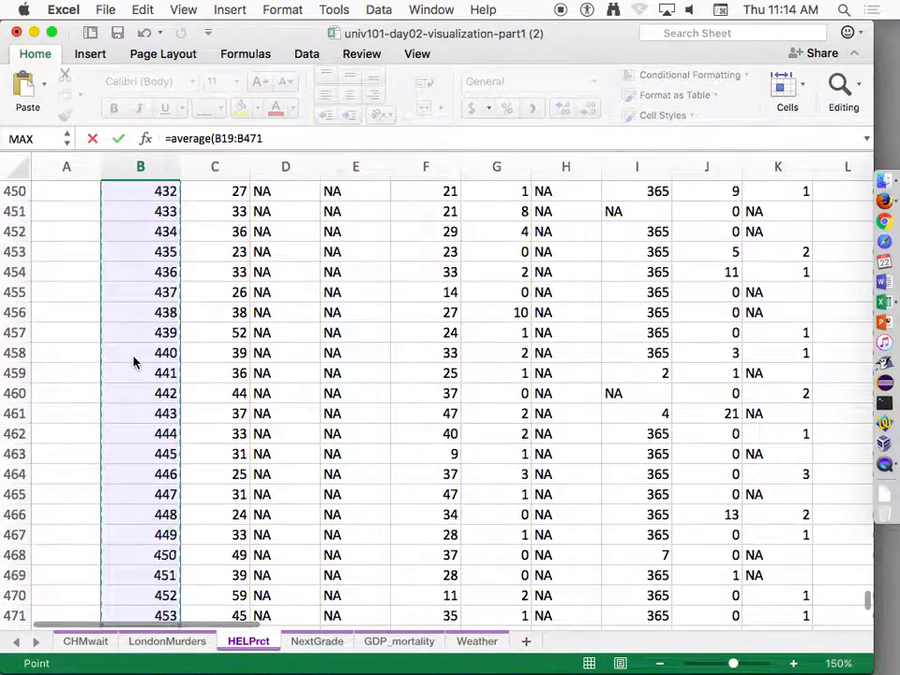
key(Return)
Label A12 "stdev" and compute the standard deviation of the Person# values in B12 with =stdev(B19:B471)
text(stdev)
key(Tab)
text(=stdev()
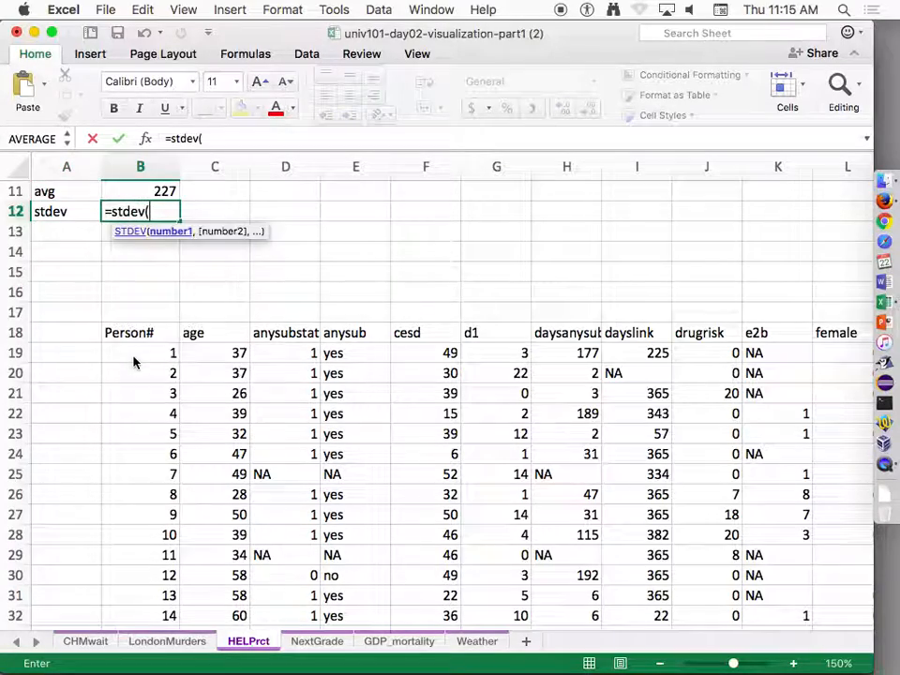
key(super+Down)
key(super+Down)
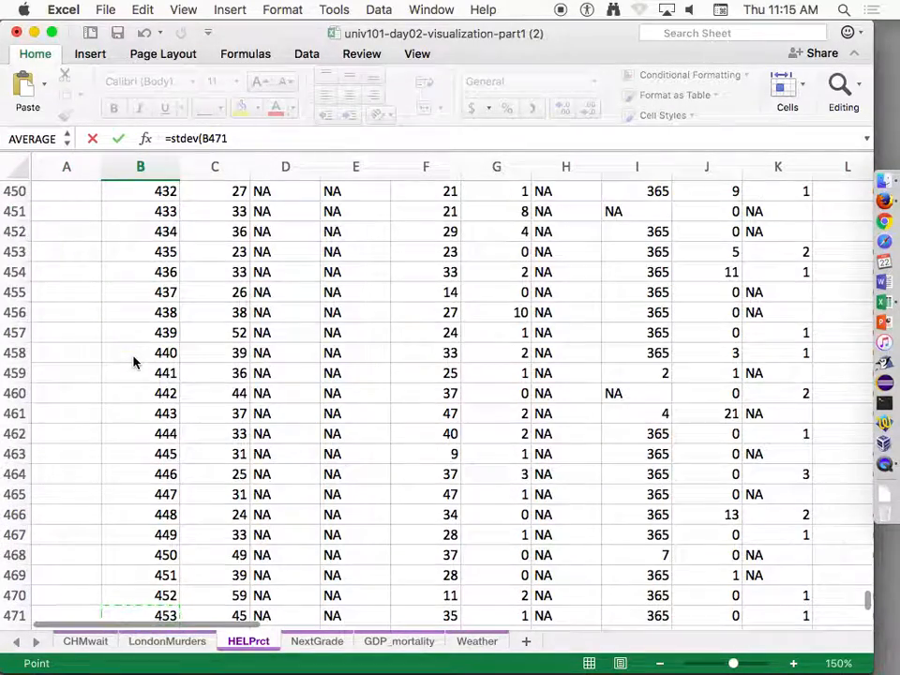
key(shift+super+Up)
text())
key(Return)
Reopen the STDEV formula in B12 and re-enter it unchanged to make it recalculate
key(Up)
key(Up)
key(Down)
key(Down)
key(Up)
key(Right)
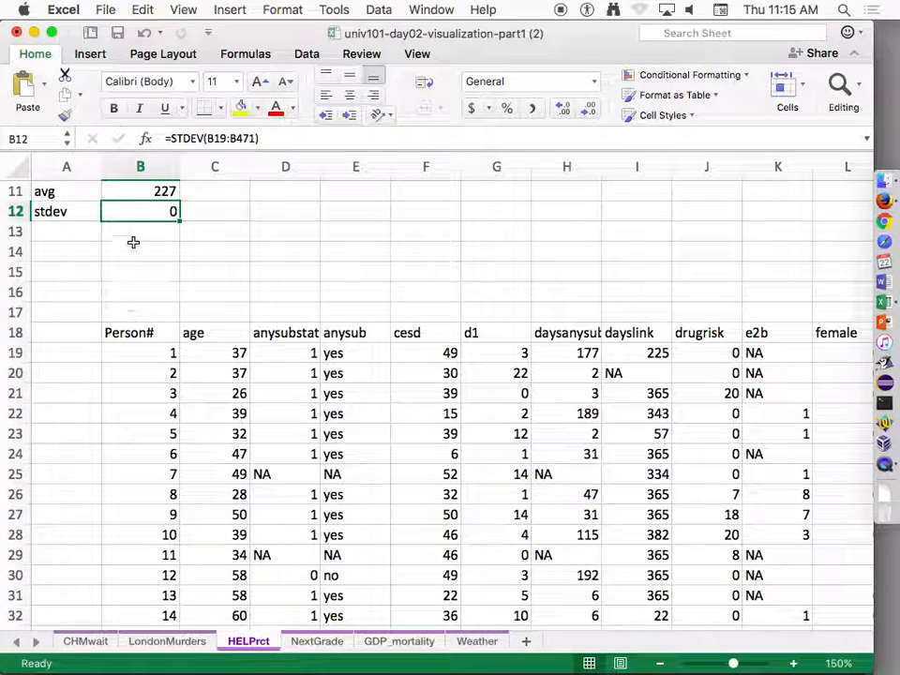
double_click(161, 213)
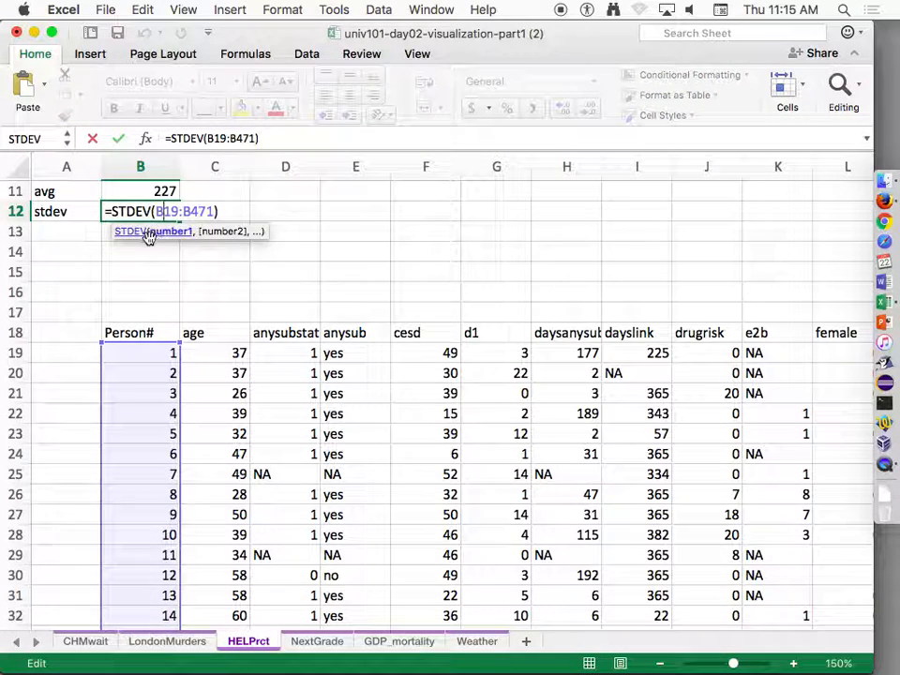
key(Return)
Label A13 "median" and compute the median of the Person# values in B13 with the MEDIAN function
click(86, 230)
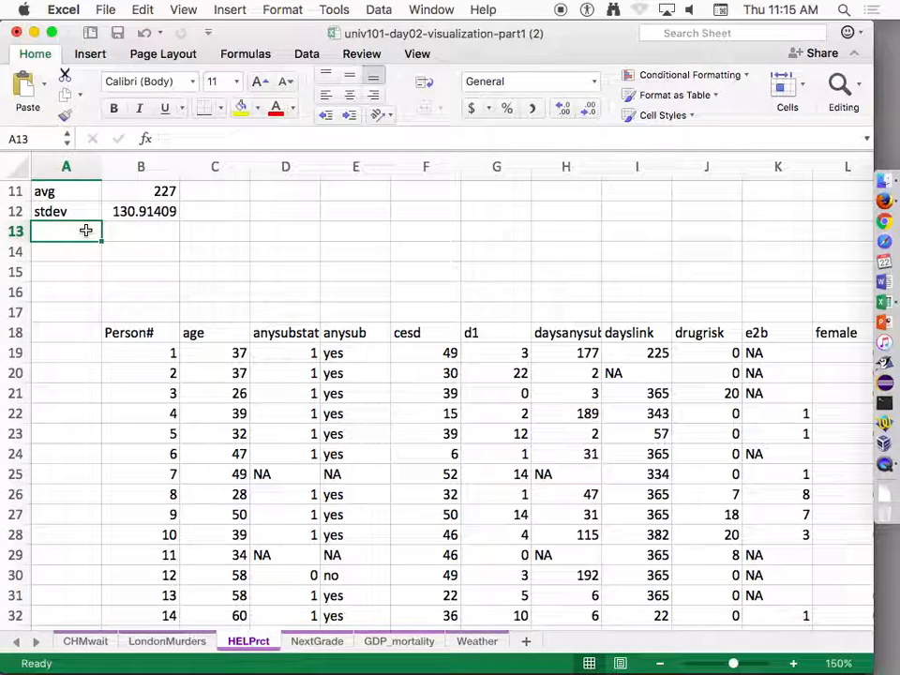
text(median()
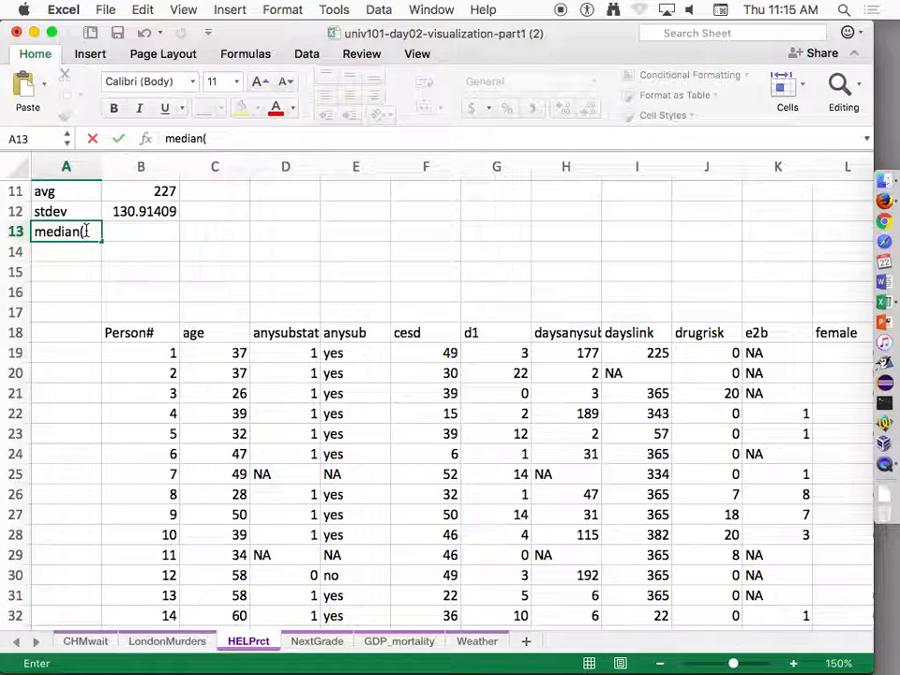
key(BackSpace)
key(Tab)
text(=)
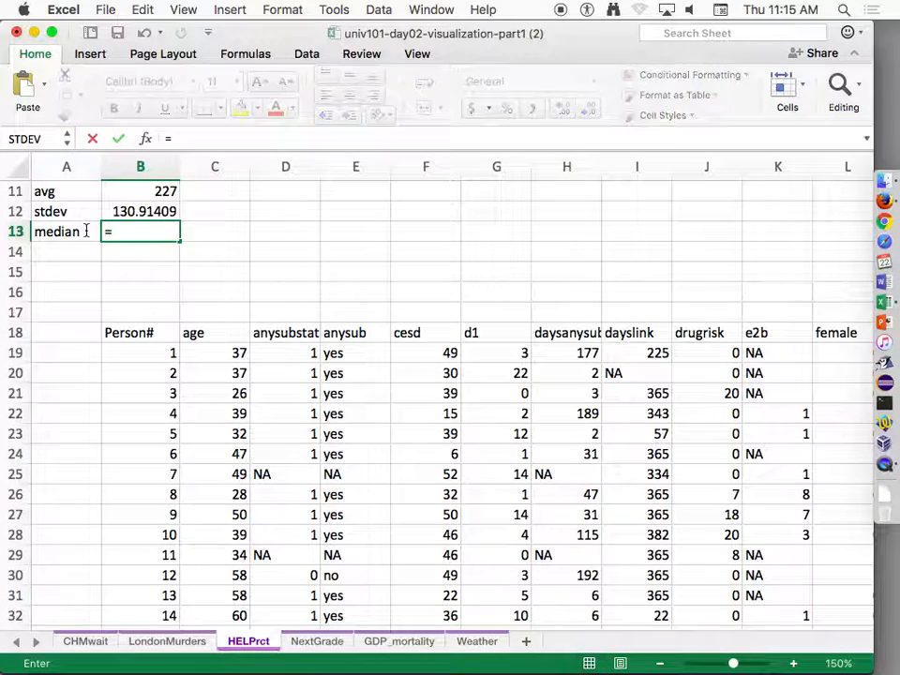
text(medin=a)
key(BackSpace)
key(BackSpace)
key(BackSpace)
text(an()
key(Down)
key(Down)
key(Down)
key(Down)
key(Down)
key(Down)
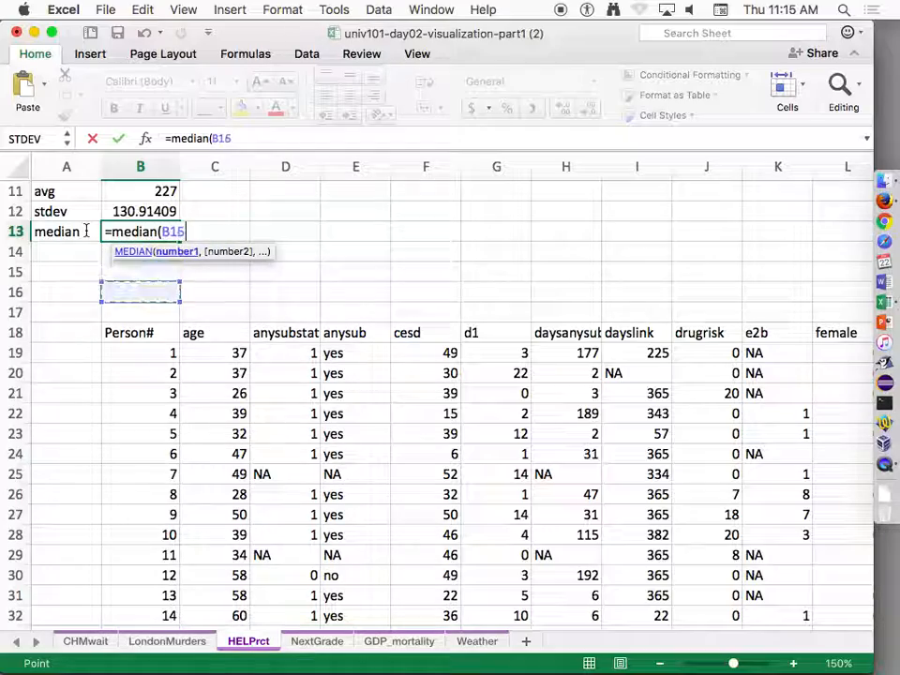
key(super+shift+Down)
key(Return)
Enter the label "Sparkline" in A17, just above the header row, and select B17 beside it
key(Up)
key(Up)
key(Up)
key(Up)
key(Up)
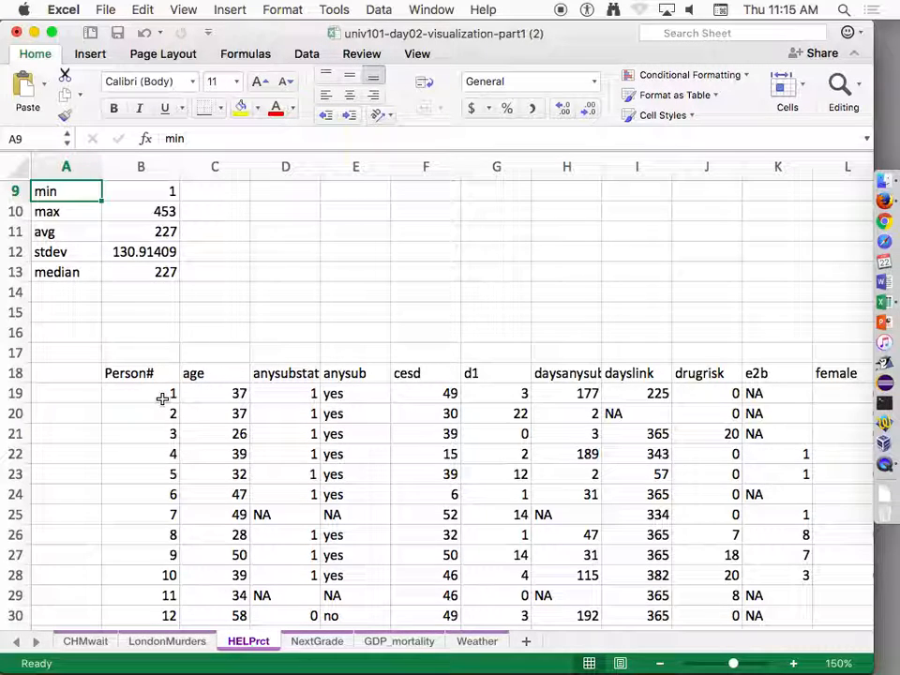
click(74, 277)
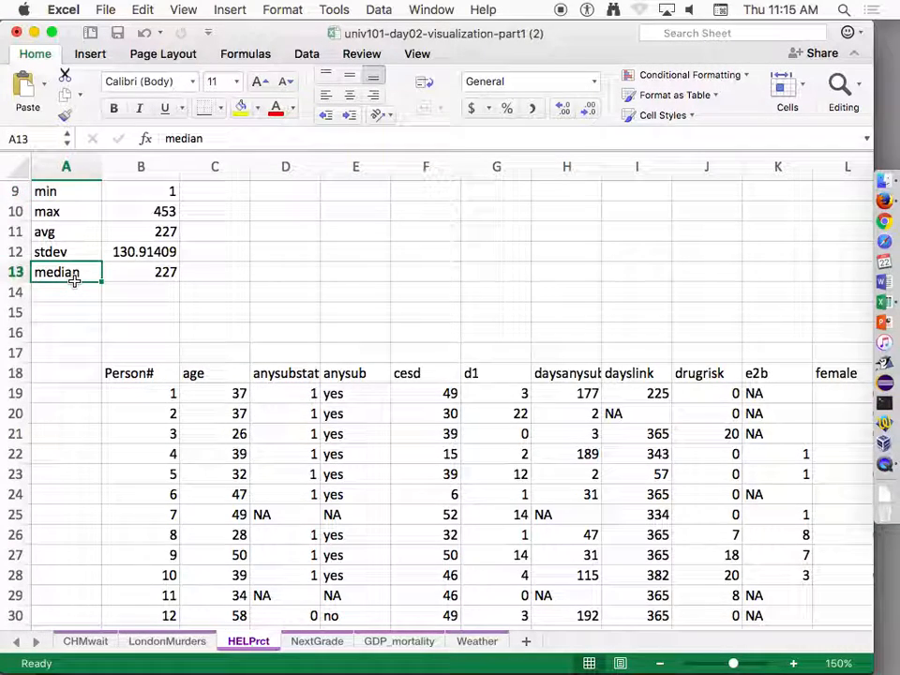
key(Down)
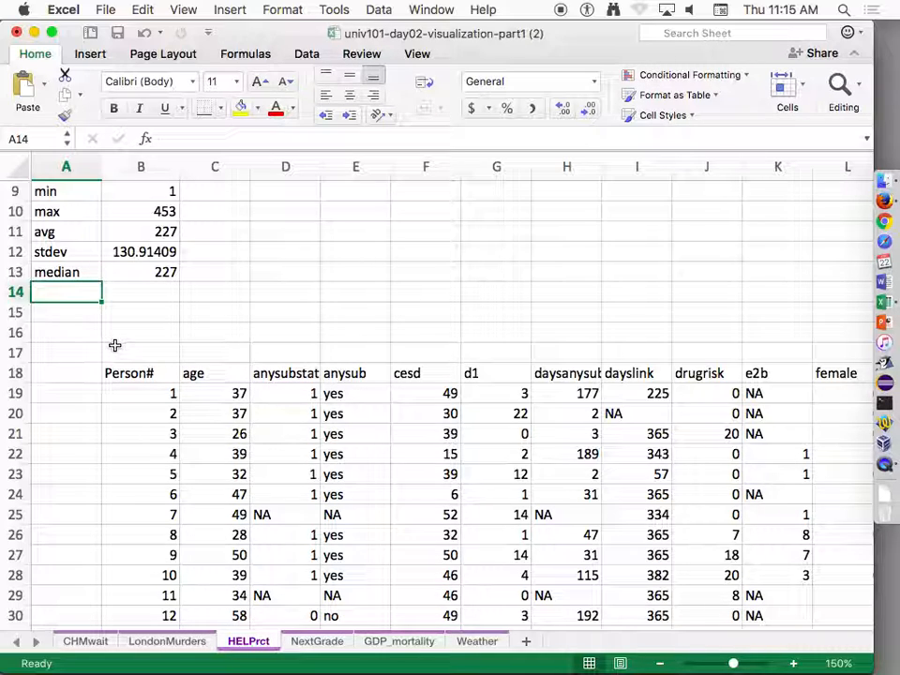
click(76, 349)
text(Sparkline)
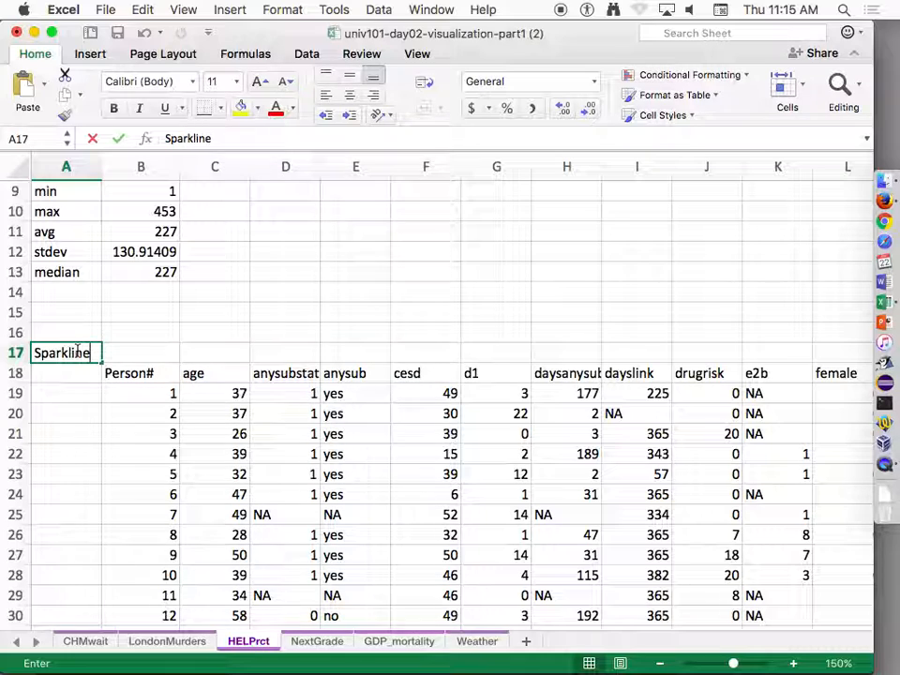
key(Tab)
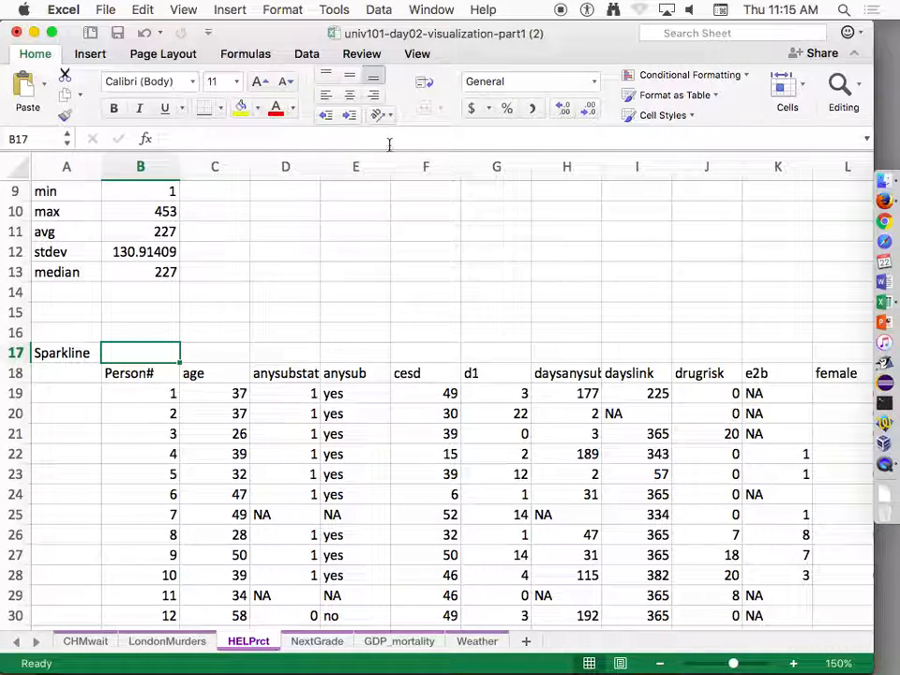
Insert a line sparkline in B17 from the Person# values in B19:B471
click(94, 54)
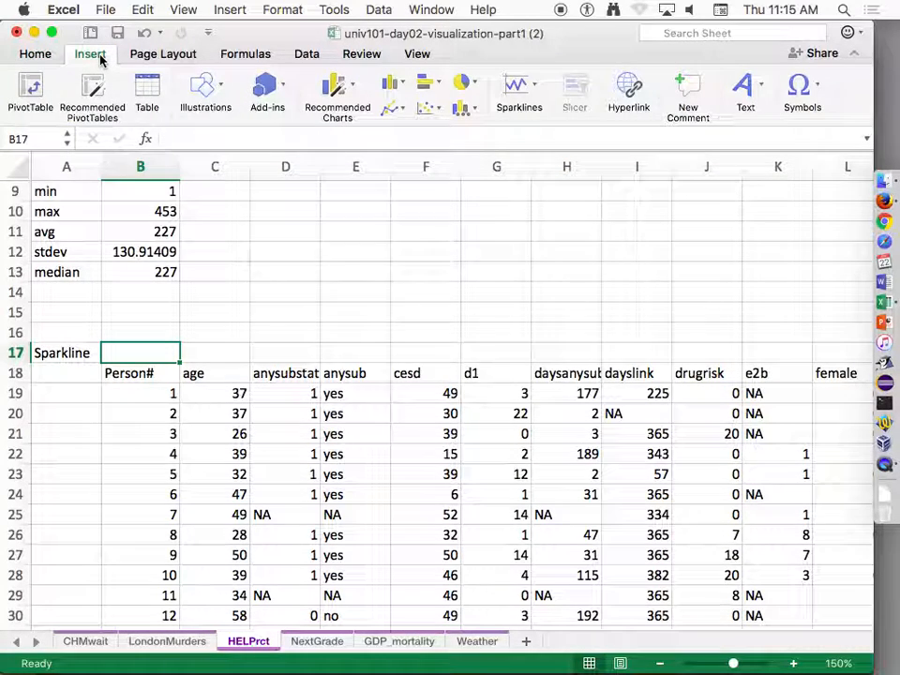
click(535, 86)
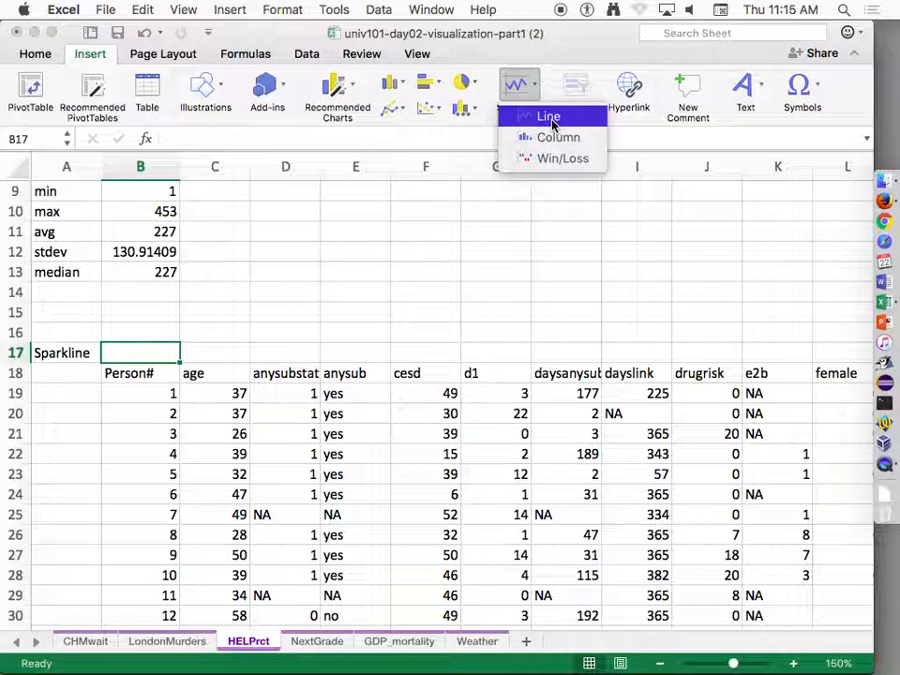
click(554, 122)
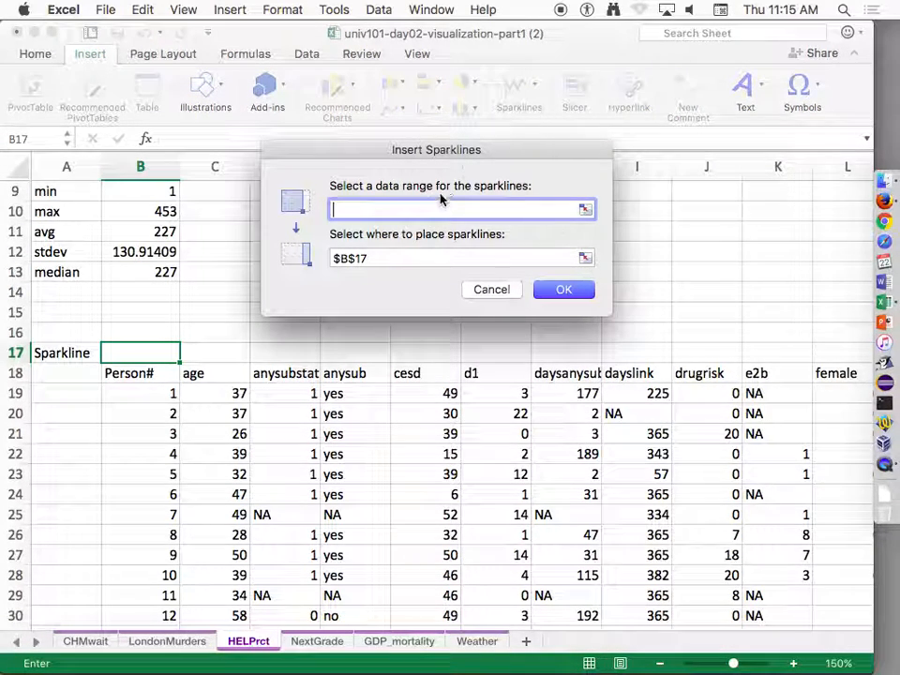
click(144, 395)
key(super+shift+Down)
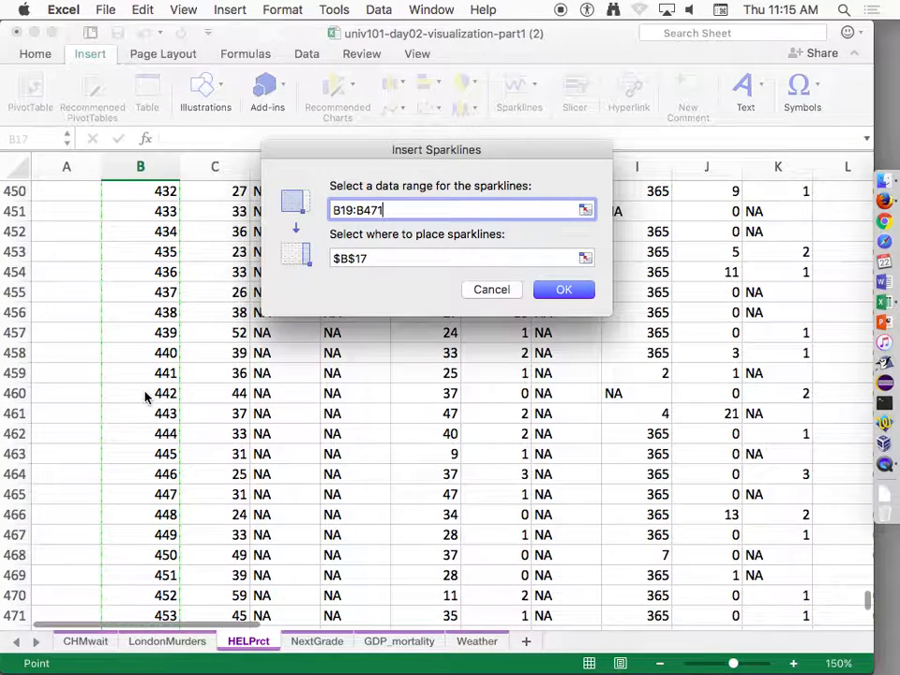
click(568, 291)
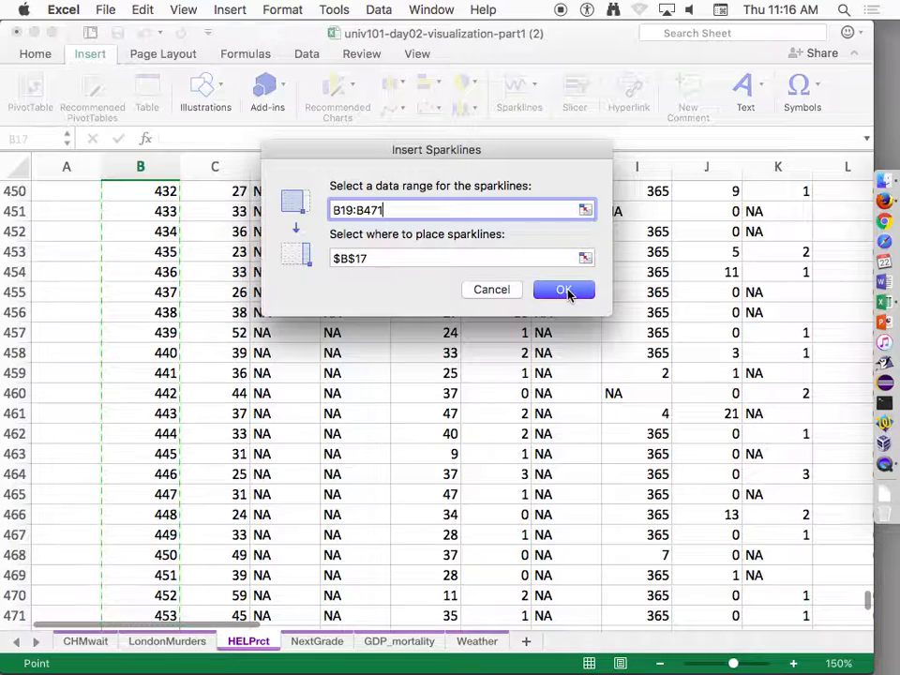
click(544, 288)
Copy the Person# sparkline from B17 into C17, above the age column
scroll(225, 217, up, 5)
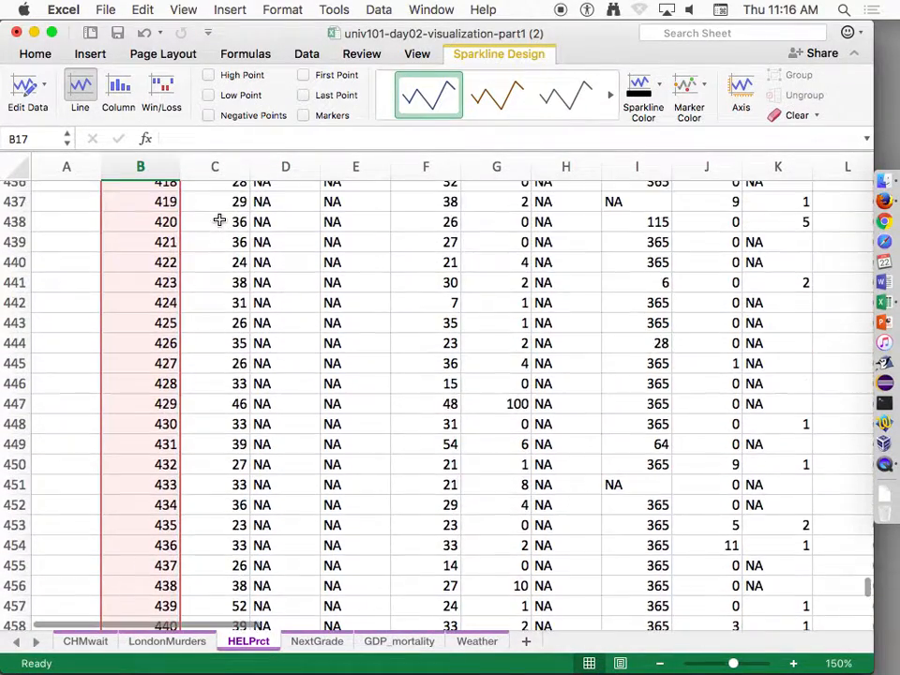
click(176, 235)
key(super+Up)
key(super+Up)
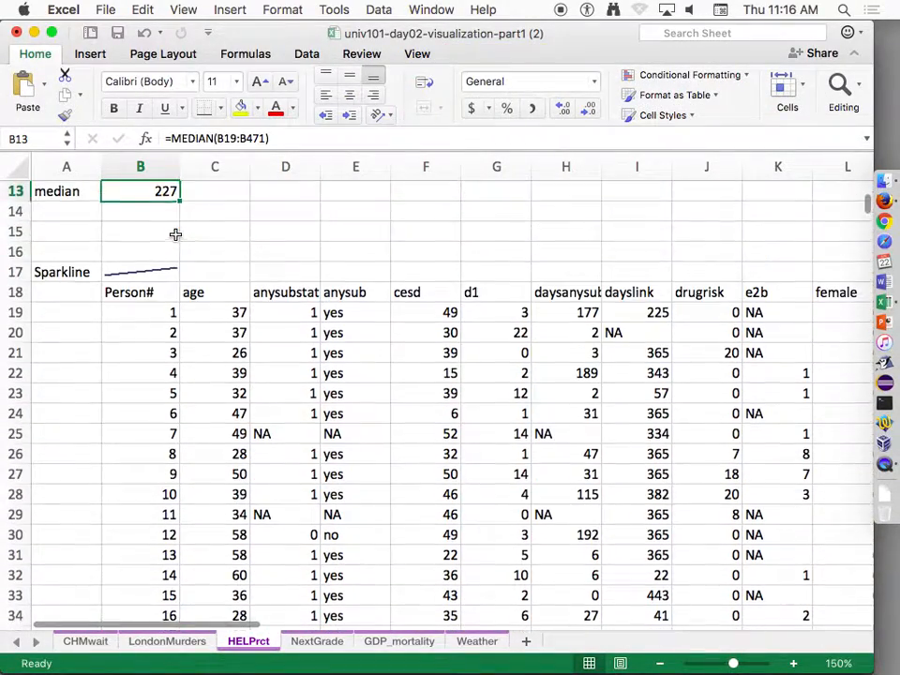
key(Down)
key(Down)
key(Down)
key(Down)
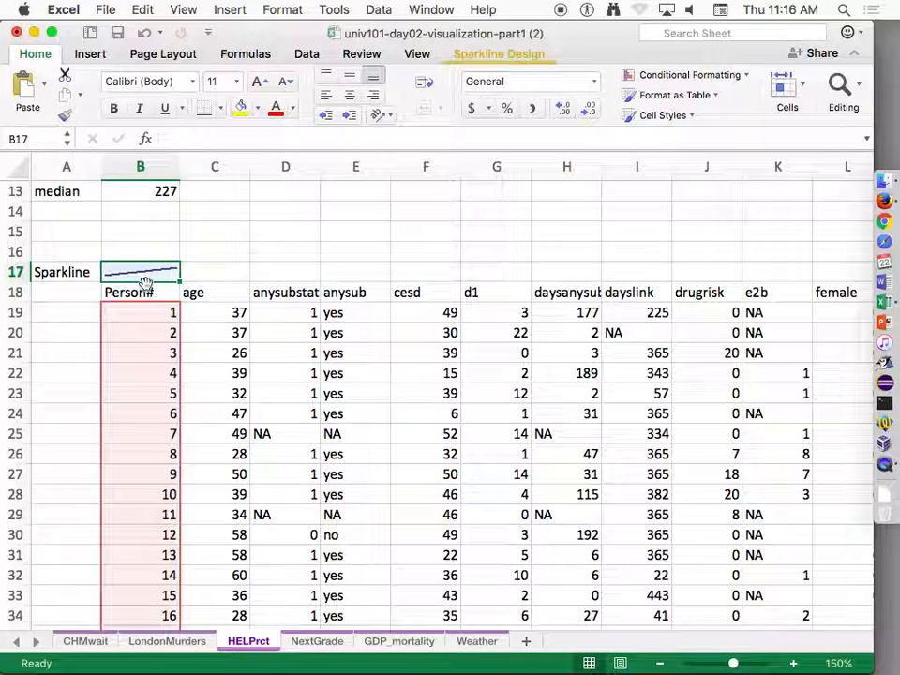
key(super+c)
key(Right)
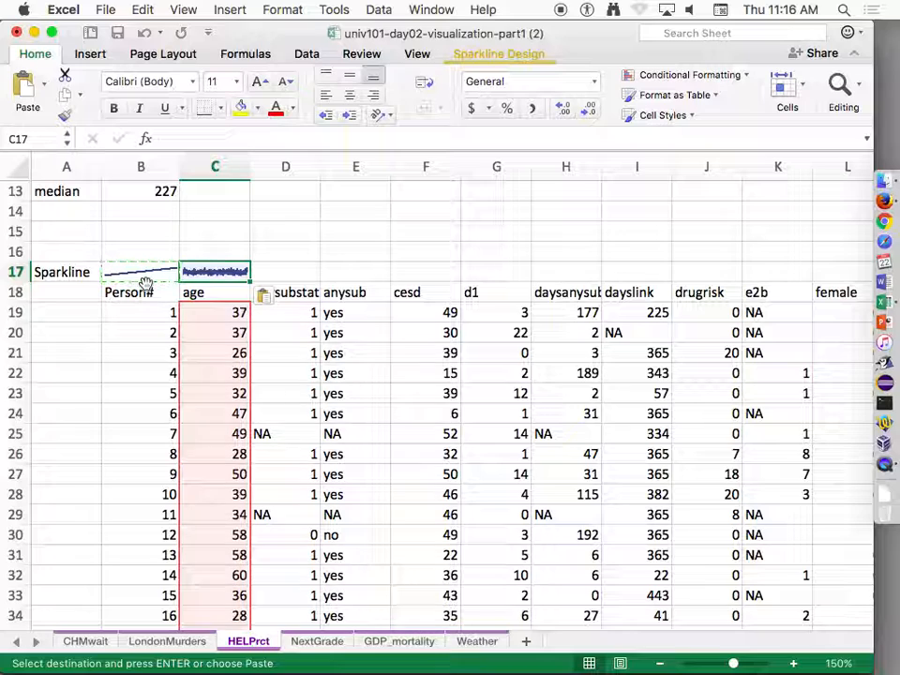
click(210, 315)
drag(212, 330, 216, 364)
click(211, 315)
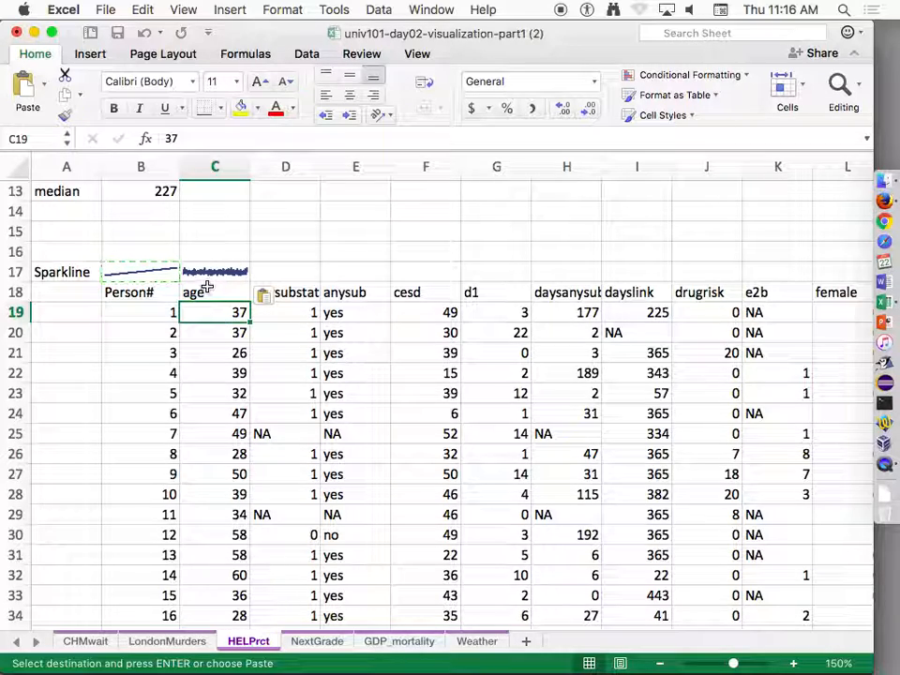
Fill the min, max, avg, stdev and median formulas in B9:B13 across the data columns through column Y
scroll(225, 273, up, 4)
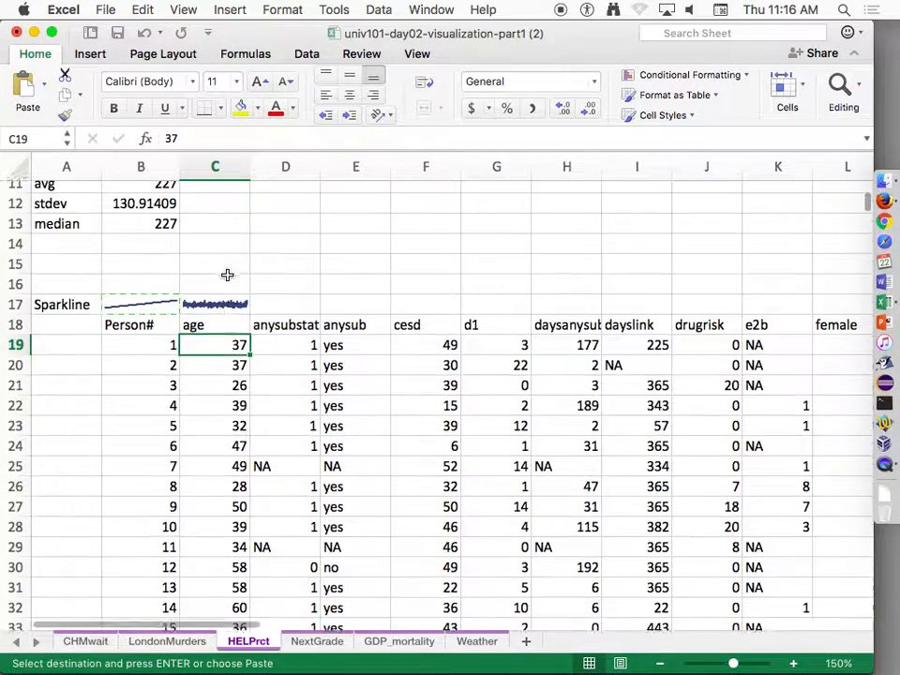
drag(165, 200, 440, 302)
drag(791, 282, 810, 276)
click(374, 297)
click(372, 283)
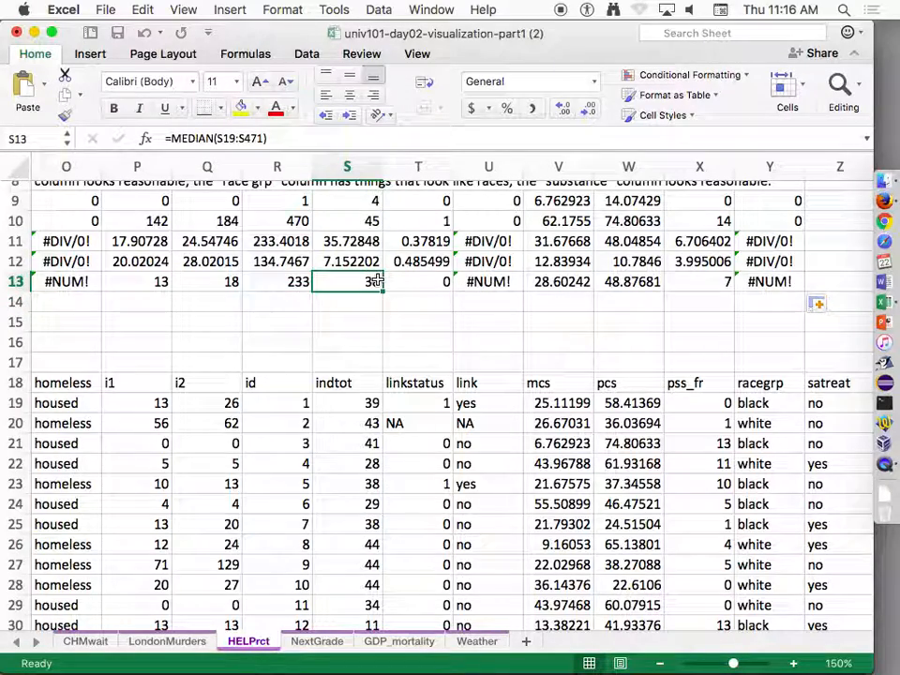
key(Left)
key(Left)
key(Left)
key(Home)
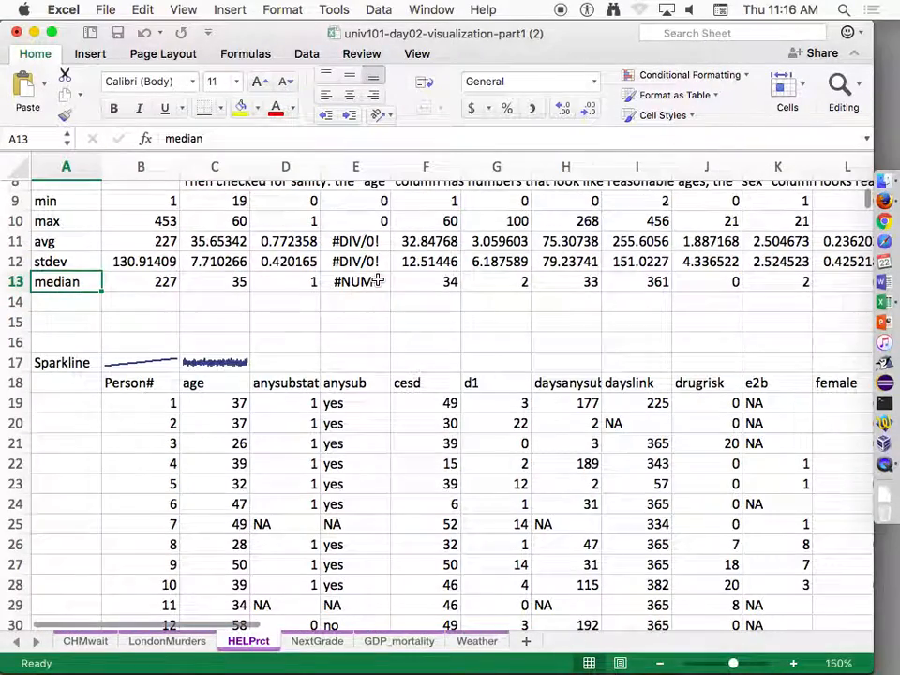
Copy the age sparkline from C17 into D17, above the anysubstatus column
click(217, 362)
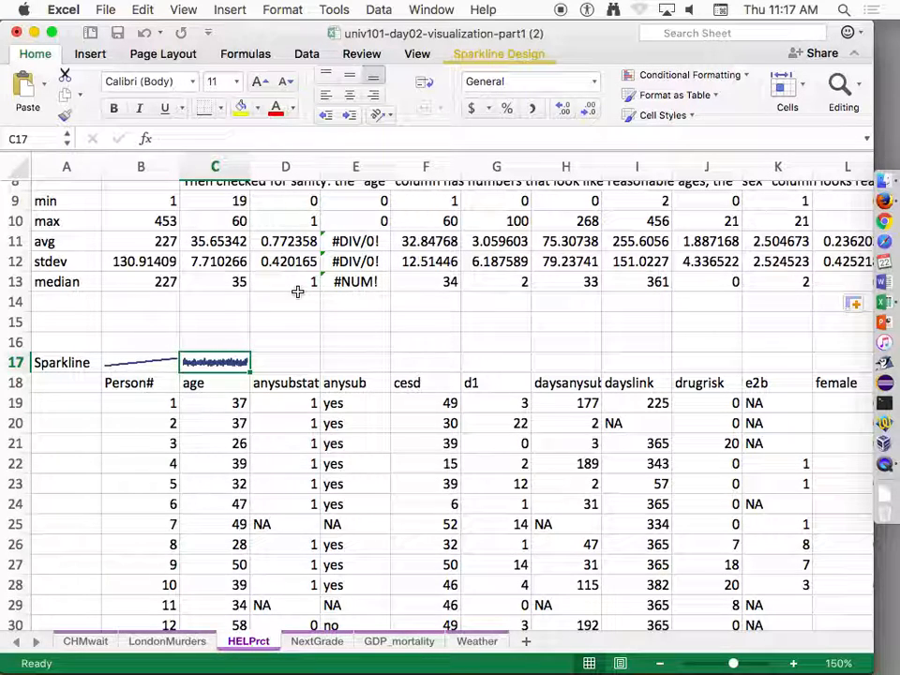
key(super+c)
key(Right)
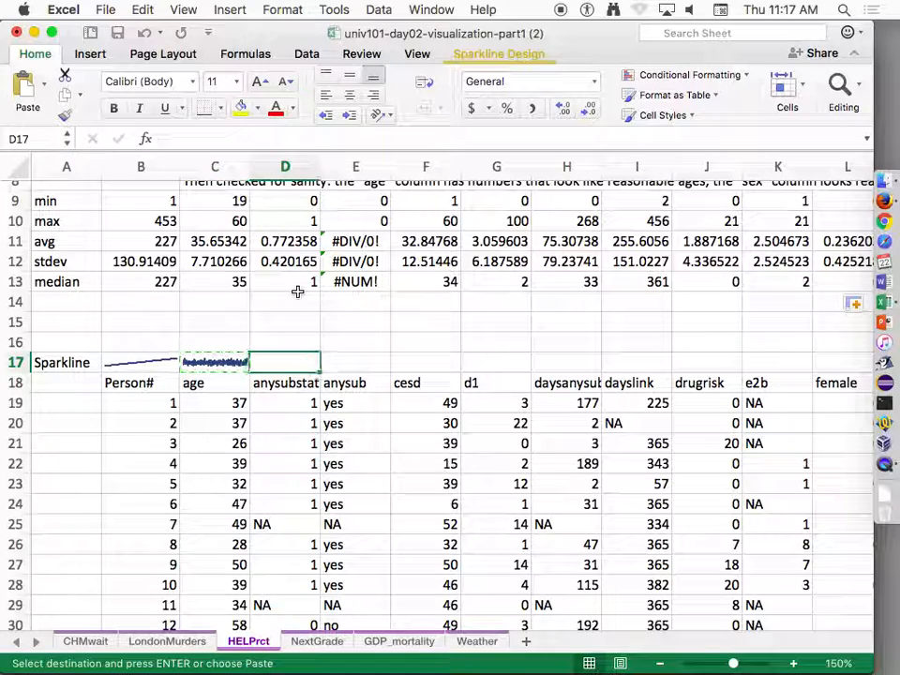
key(super+v)
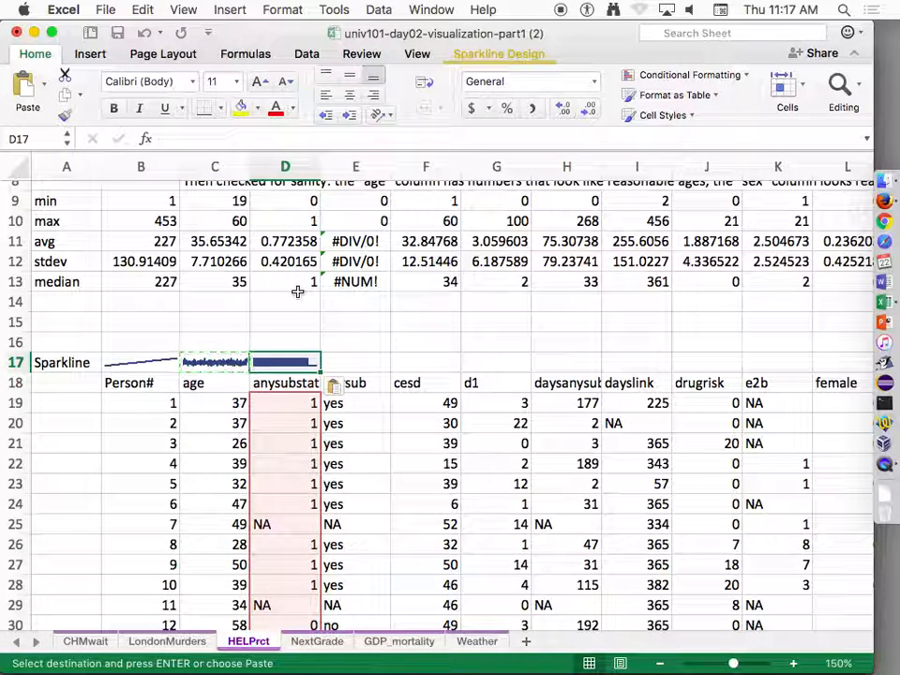
Replace the first age value in C19 with 999 to test how an outlier affects the statistics and sparkline
key(Left)
key(Down)
key(Left)
key(Down)
key(Right)
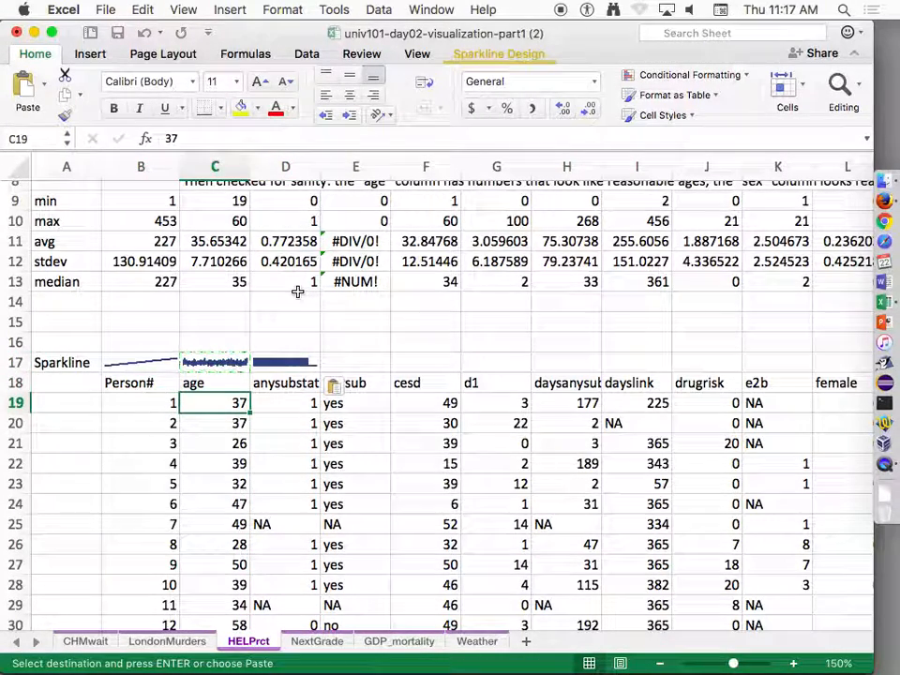
text(999)
key(Return)
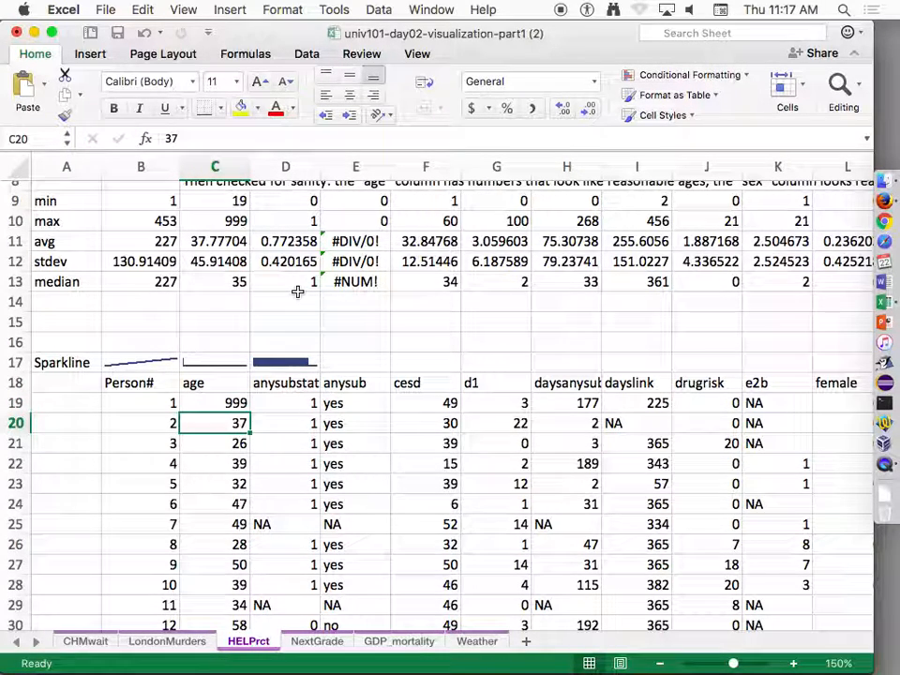
Check the age sparkline in C17 with the outlier in place, and undo the 999 entry in C19
key(Up)
key(Up)
key(Up)
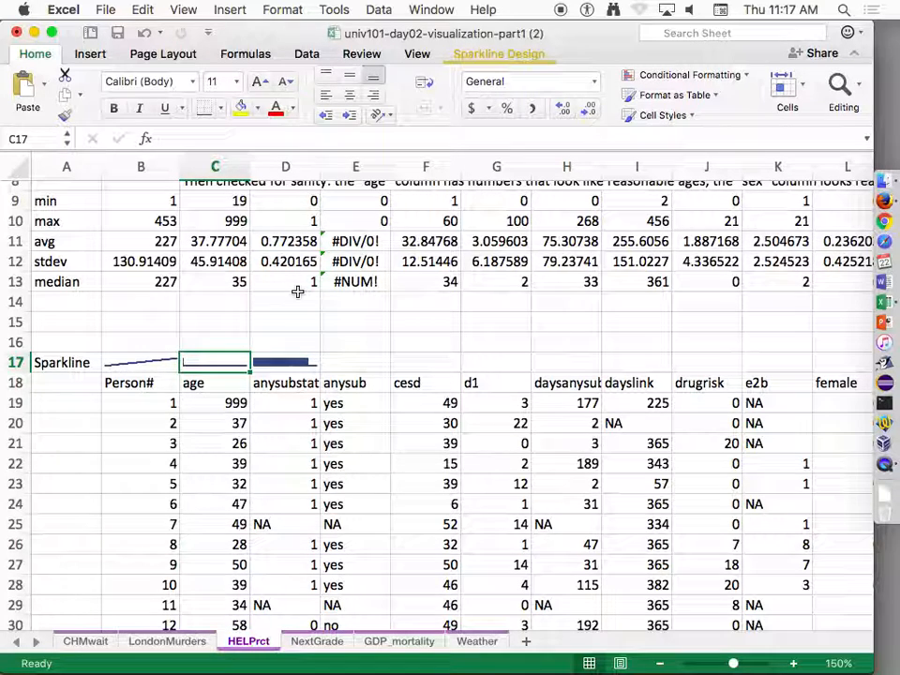
key(super+z)
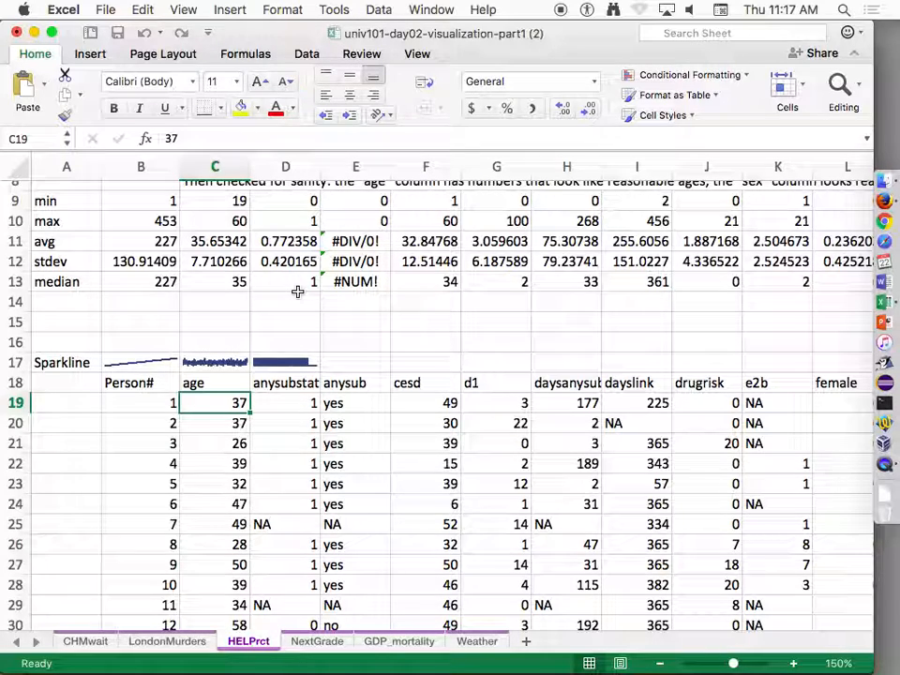
key(Up)
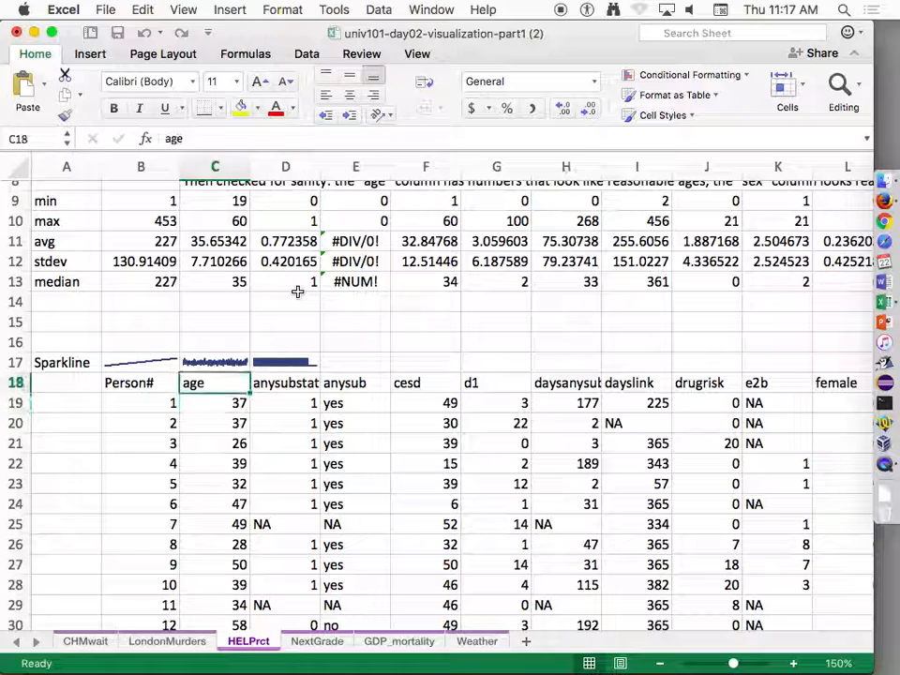
key(Up)
Examine the anysubstatus values from the end of column D upward to see what lies behind the sparkline in D17
key(Right)
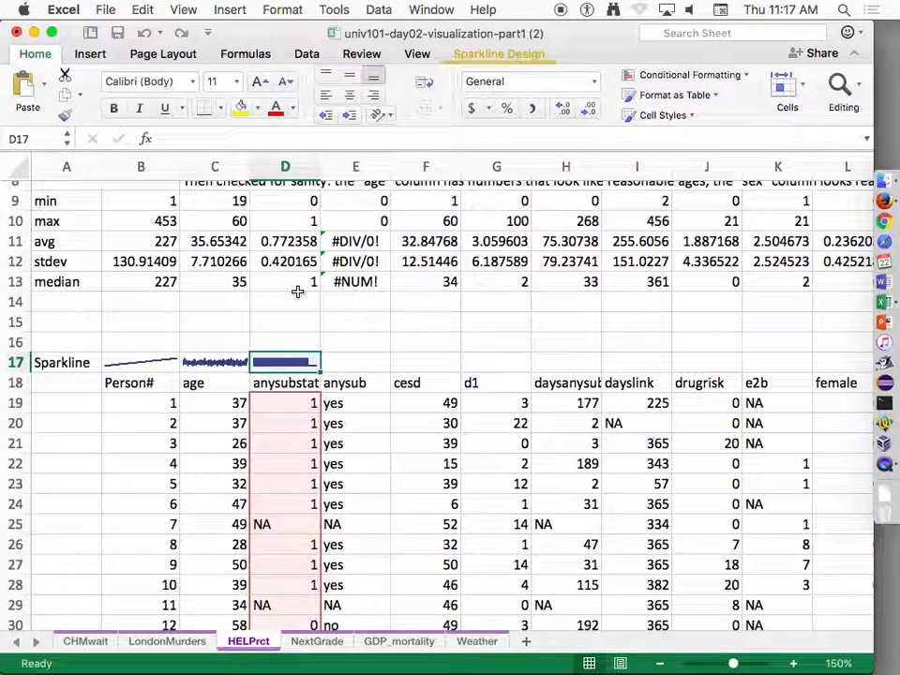
key(Down)
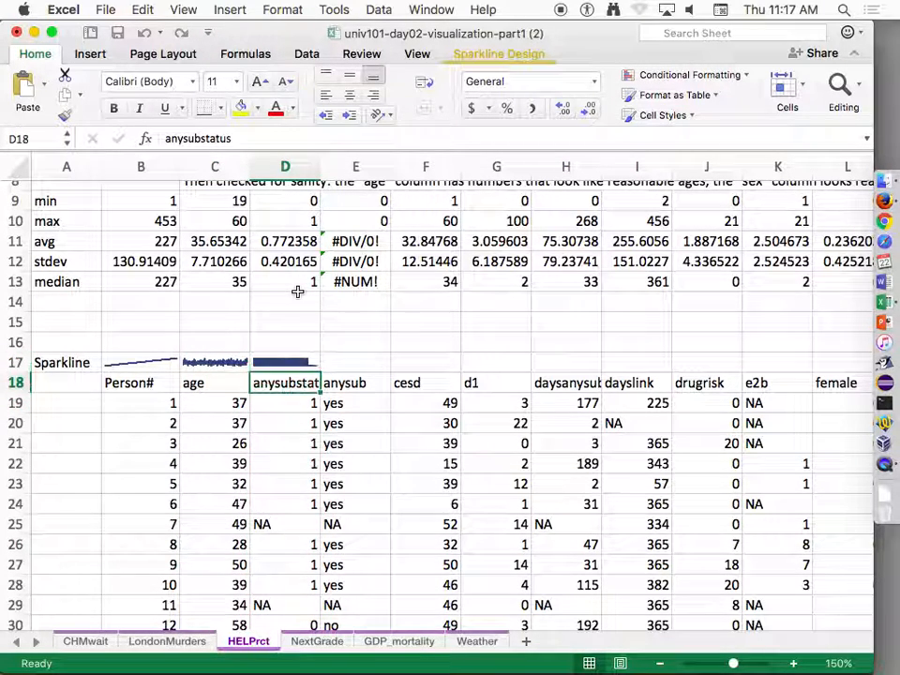
key(Up)
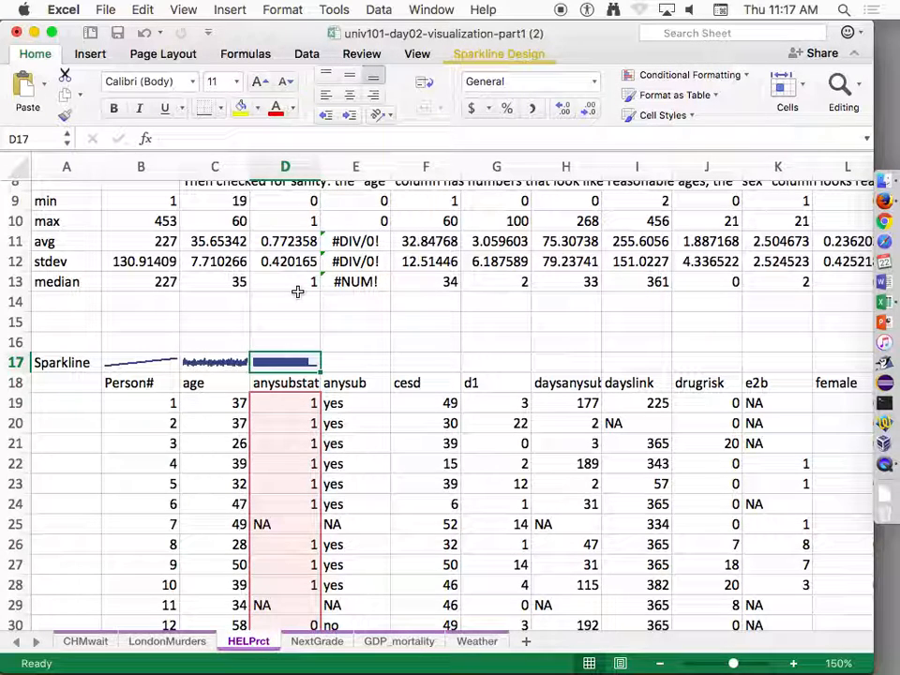
key(ctrl+Down)
key(Up)
key(Up)
key(Up)
key(Up)
key(Up)
key(Up)
key(Up)
key(Up)
key(Up)
key(Up)
key(Up)
key(Up)
key(Up)
key(Up)
key(Up)
key(Up)
key(Up)
key(Up)
key(Up)
key(Up)
key(Up)
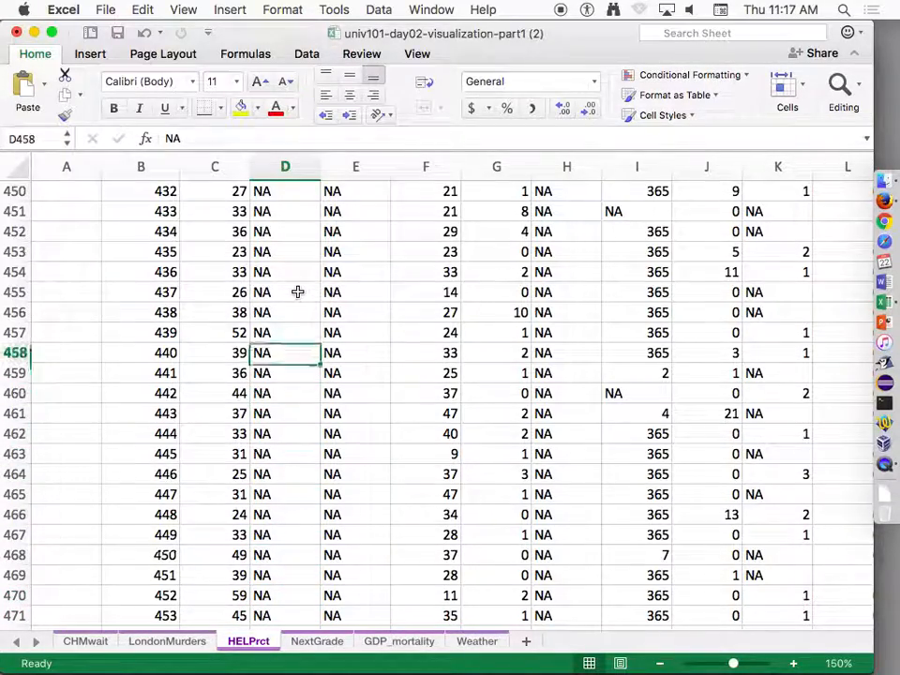
key(Up)
key(Up)
key(Up)
key(Up)
key(Up)
key(Up)
key(Up)
key(Up)
key(Up)
key(Up)
key(Up)
key(Up)
key(Up)
key(Up)
key(Up)
key(Up)
key(Up)
key(Up)
key(Up)
key(Up)
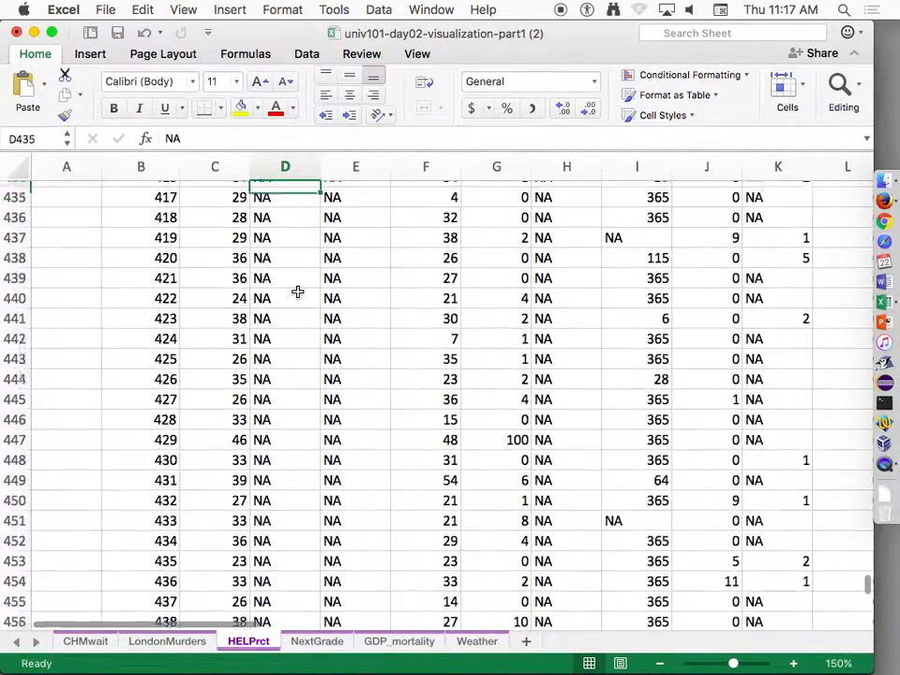
key(Up)
key(Up)
key(Up)
key(Up)
key(Up)
key(Up)
key(Up)
key(Up)
key(Up)
key(Up)
key(Up)
key(Up)
key(Up)
key(Up)
key(Up)
key(Up)
key(Up)
key(Up)
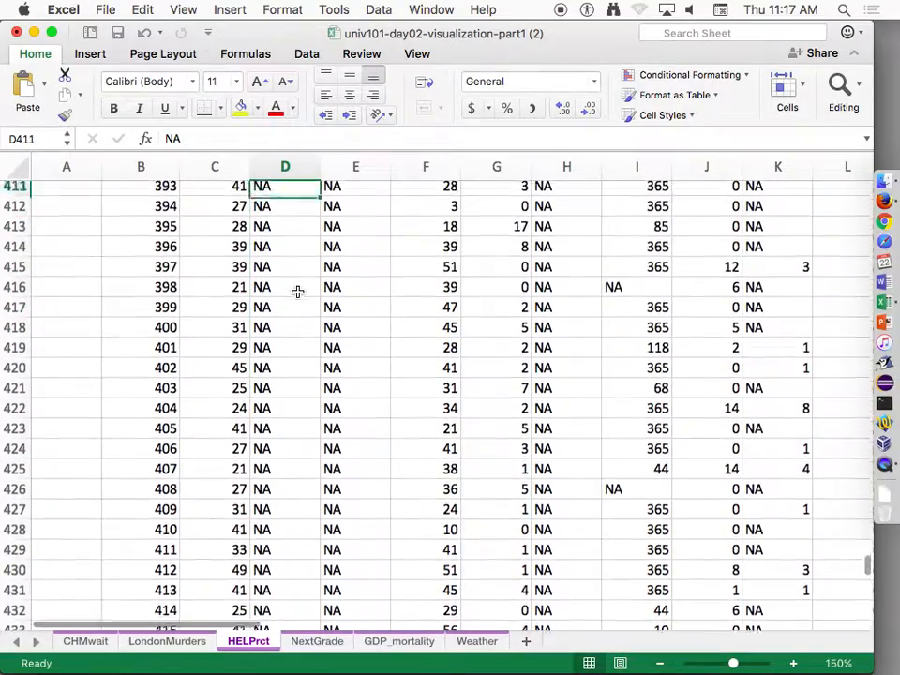
key(ctrl+Up)
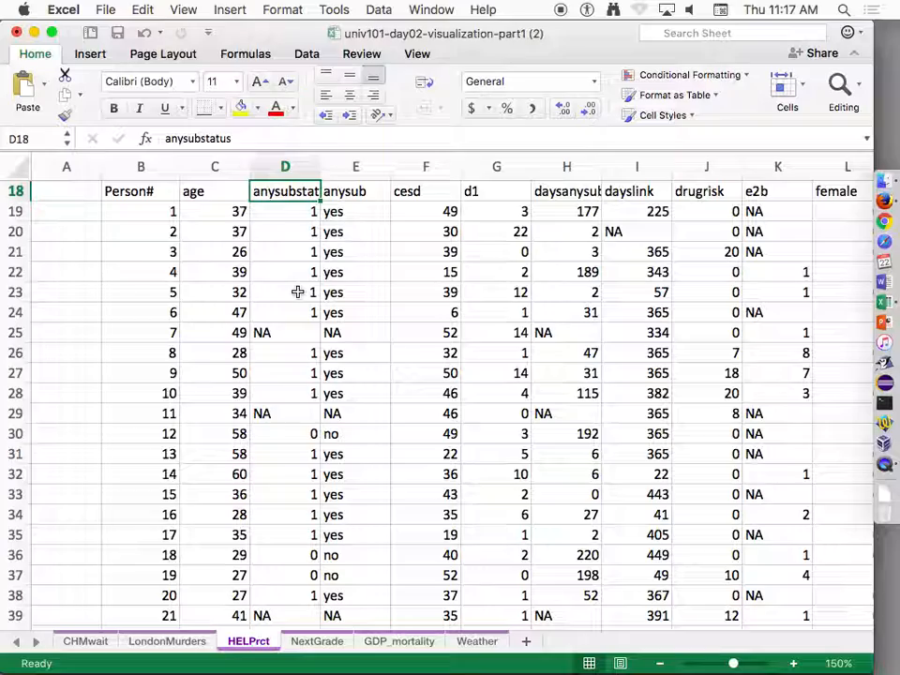
Copy the anysubstatus sparkline from D17 into E17, F17 and G17, above the anysub, cesd and d1 columns
key(Up)
key(Up)
key(Up)
key(Up)
key(Up)
key(Up)
key(Down)
key(Down)
key(Down)
key(Down)
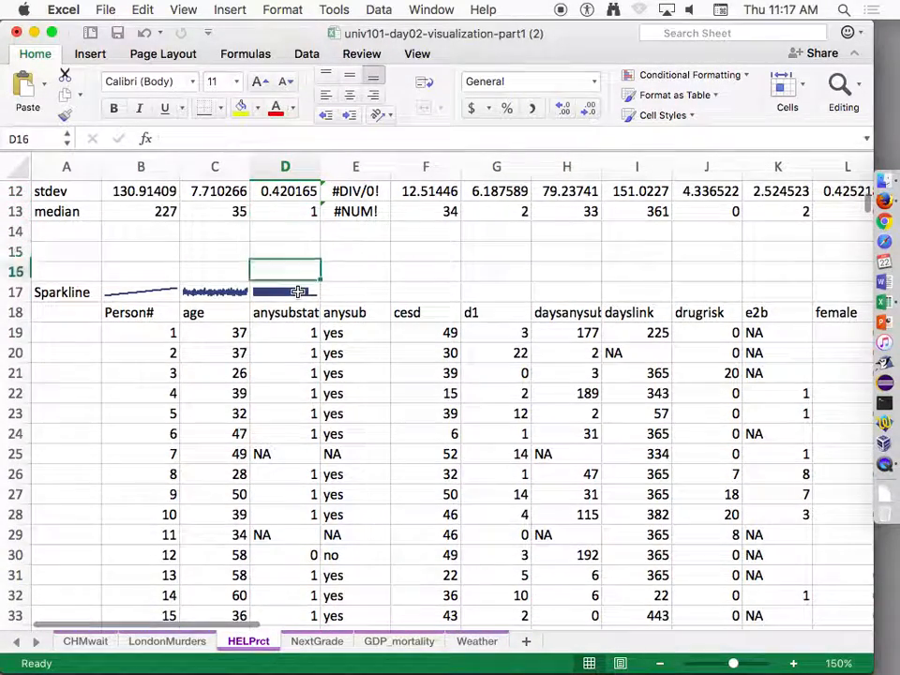
key(Down)
key(Right)
key(Left)
key(super+c)
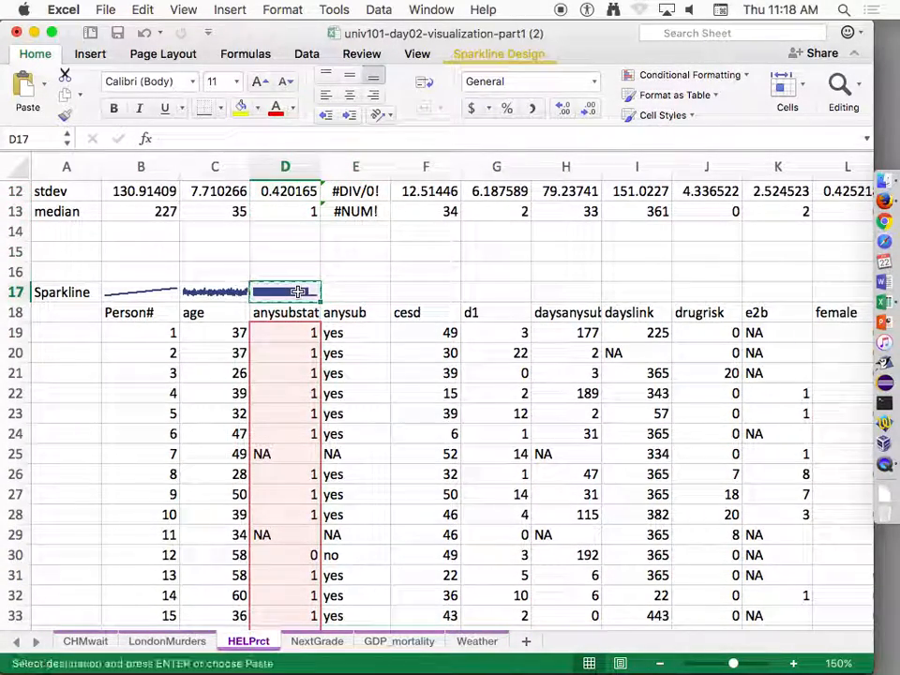
key(Right)
key(super+v)
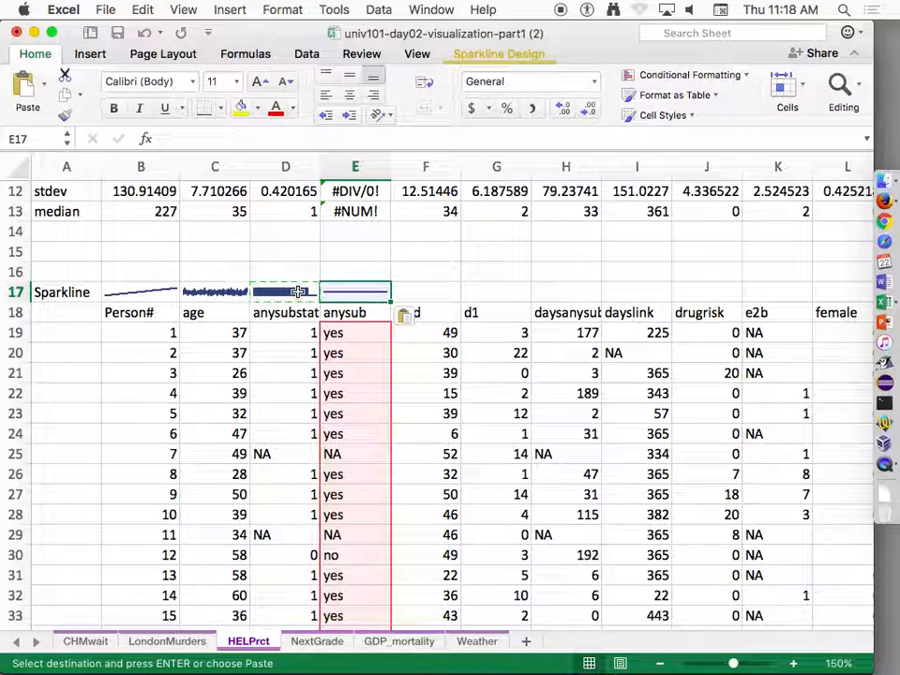
key(Right)
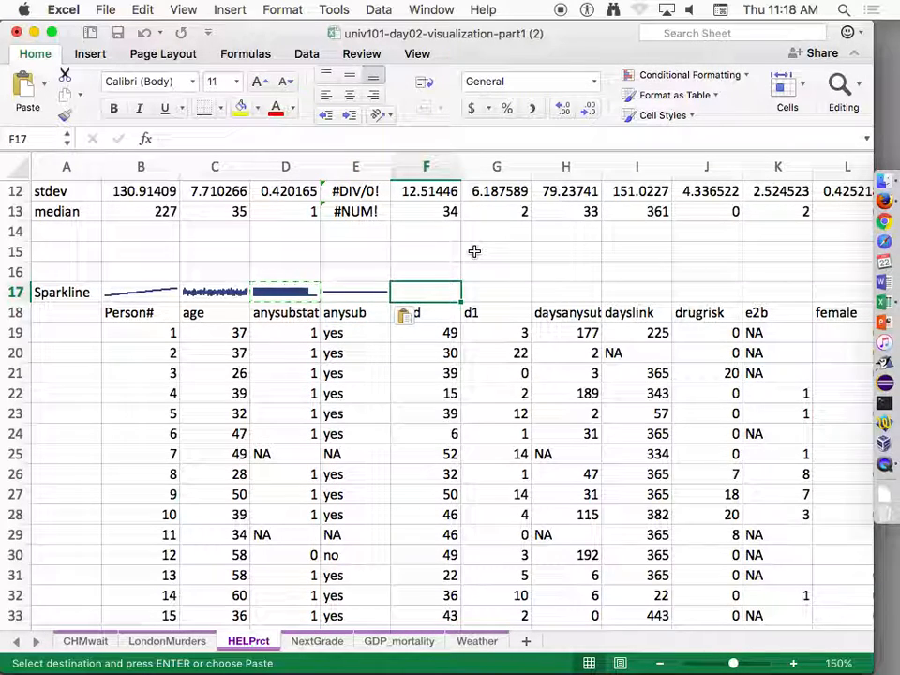
key(super+v)
key(Right)
key(super+v)
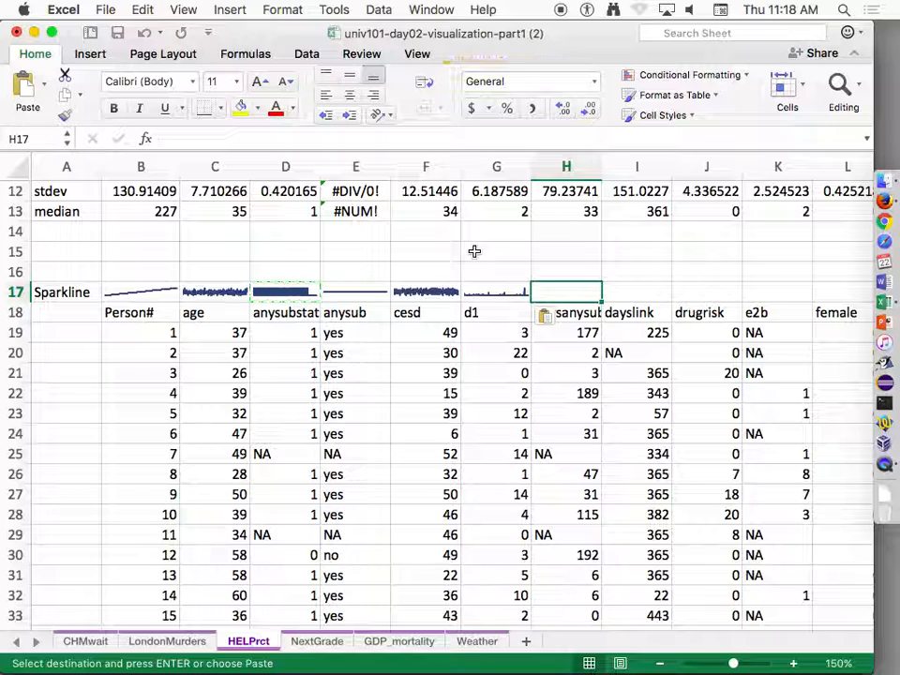
key(Left)
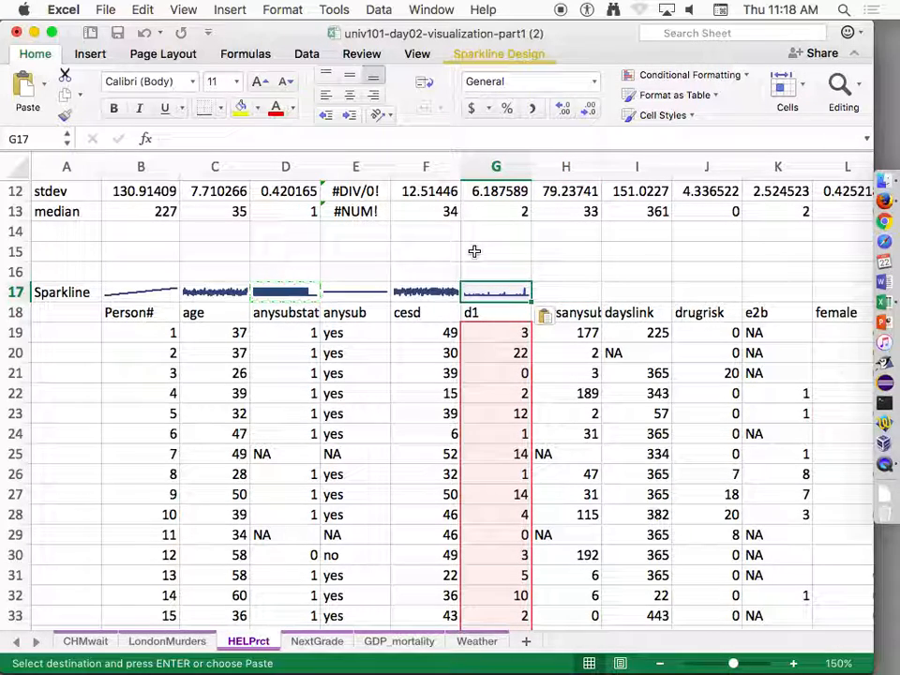
key(Right)
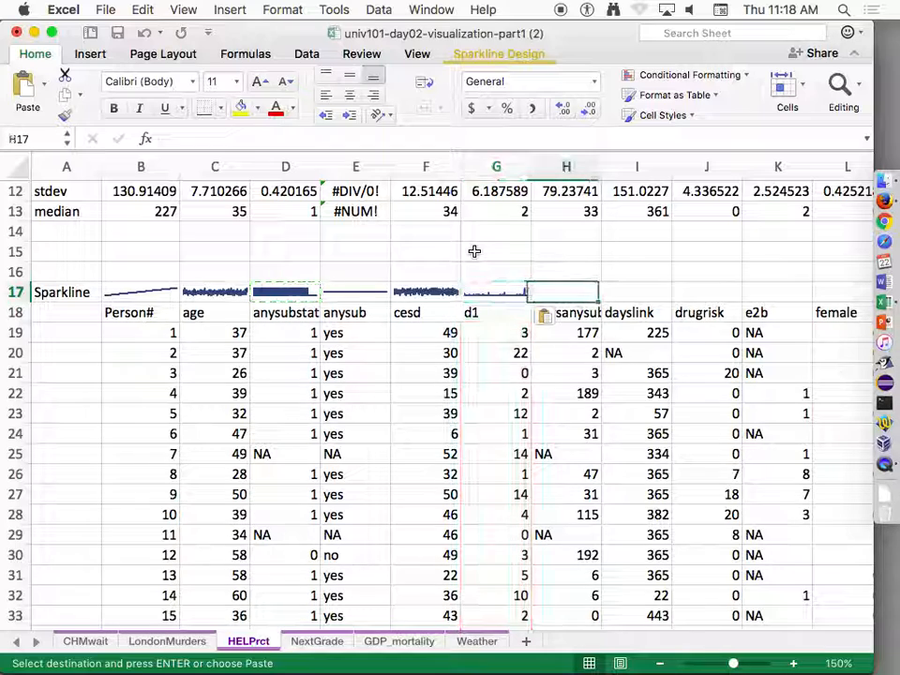
Paste the copied sparkline into H17 above the daysanysub column and compare it with the source sparkline in D17
key(super+v)
key(Right)
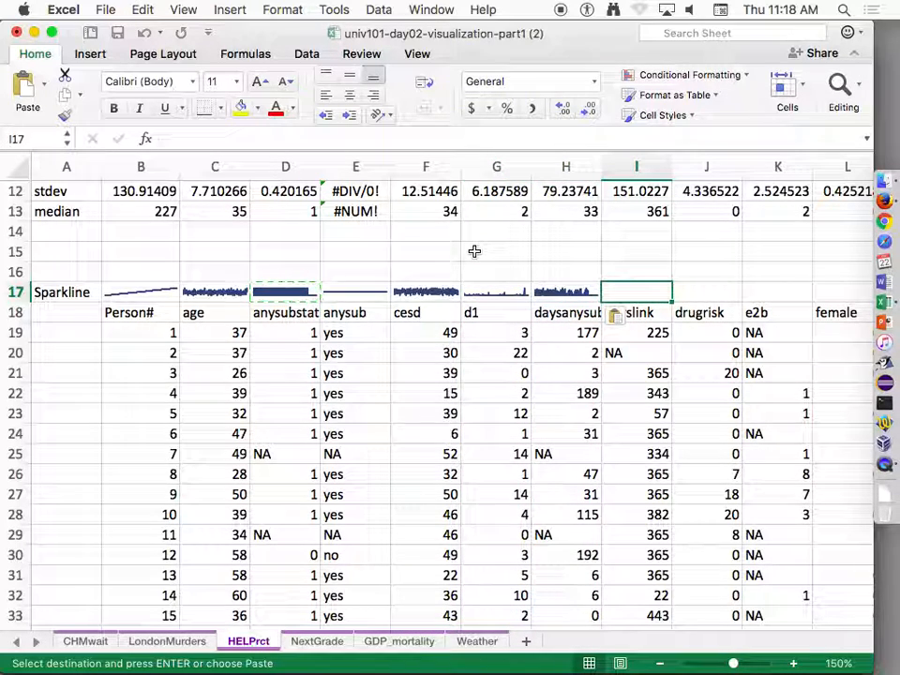
key(Left)
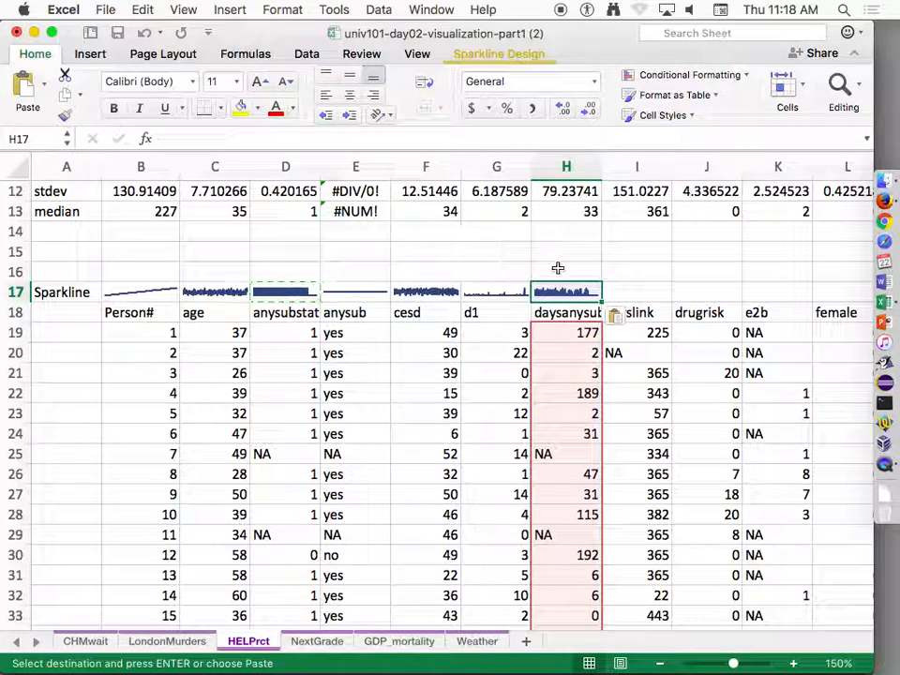
click(298, 296)
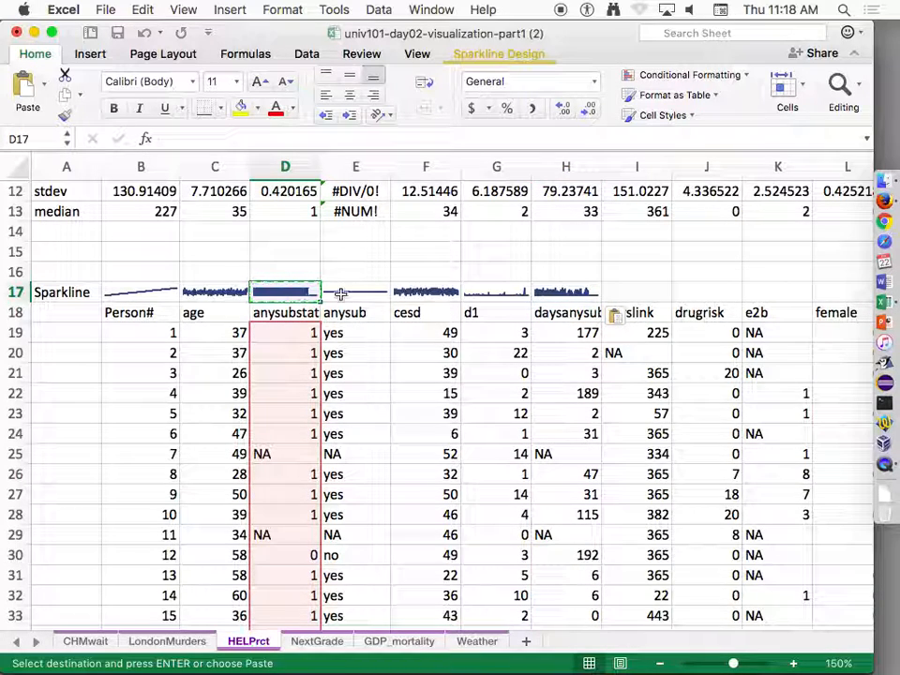
click(580, 292)
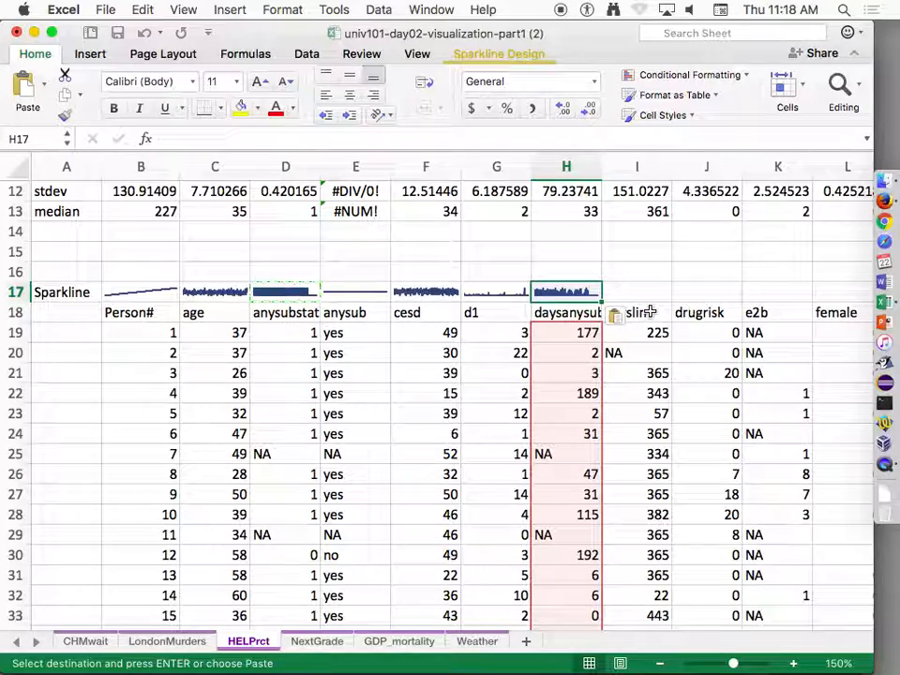
Paste the copied sparkline into I17 and J17, above the dayslink and drugrisk columns
key(Right)
key(super+v)
key(Right)
key(super+v)
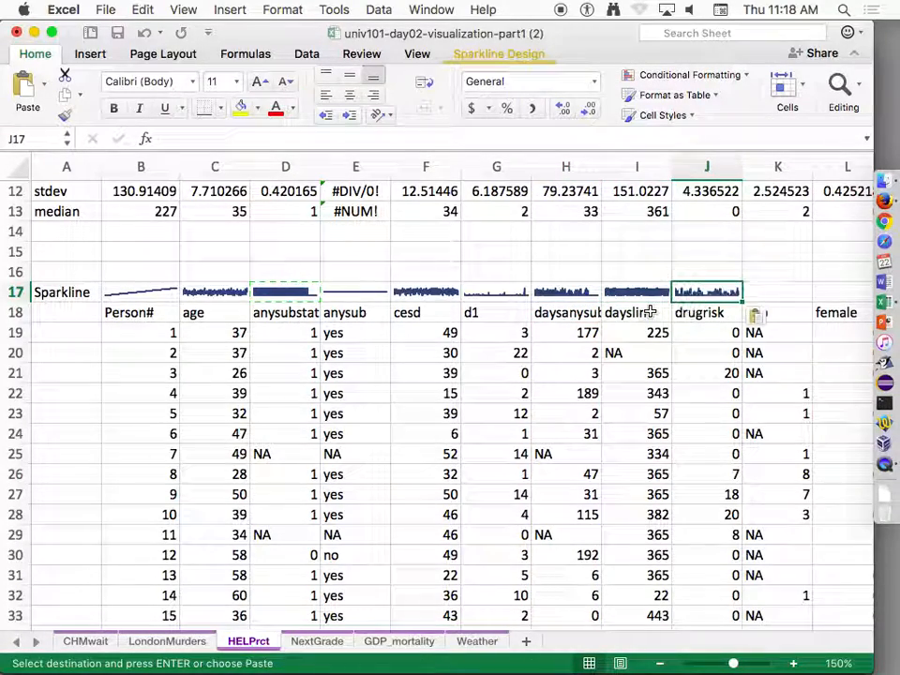
Paste the copied sparkline into K17 through O17, above the e2b, female, sex, g1b and homeless columns
key(Right)
key(super+v)
key(Right)
key(super+v)
key(Right)
key(super+v)
key(Right)
key(super+v)
key(Right)
key(super+v)
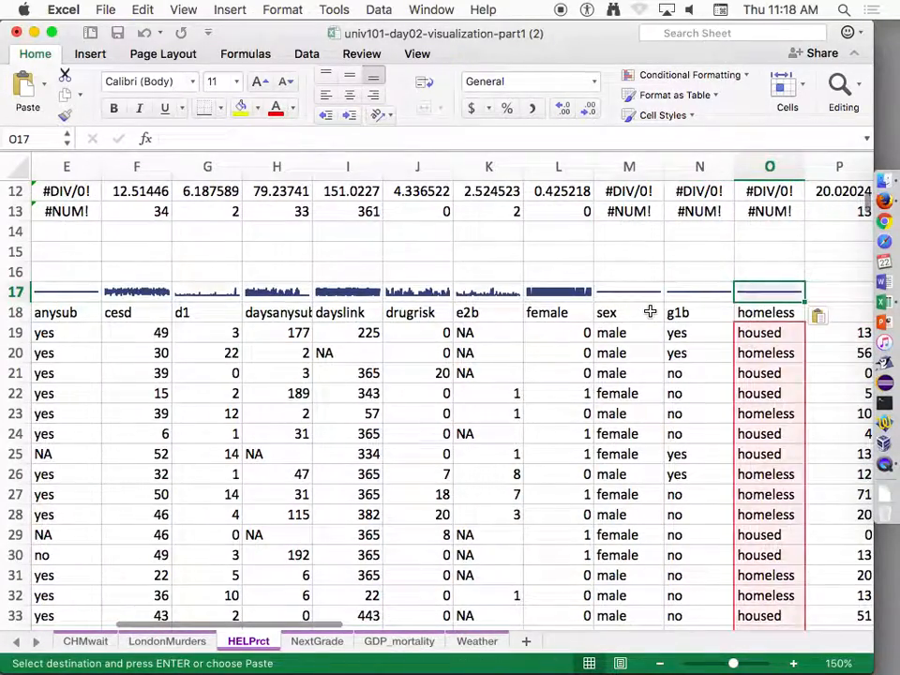
Paste the copied sparkline into P17 through S17, above the i1, i2, id and indtot columns
key(Right)
key(Left)
key(Right)
key(Right)
key(Left)
key(super+v)
key(Right)
key(super+v)
key(Right)
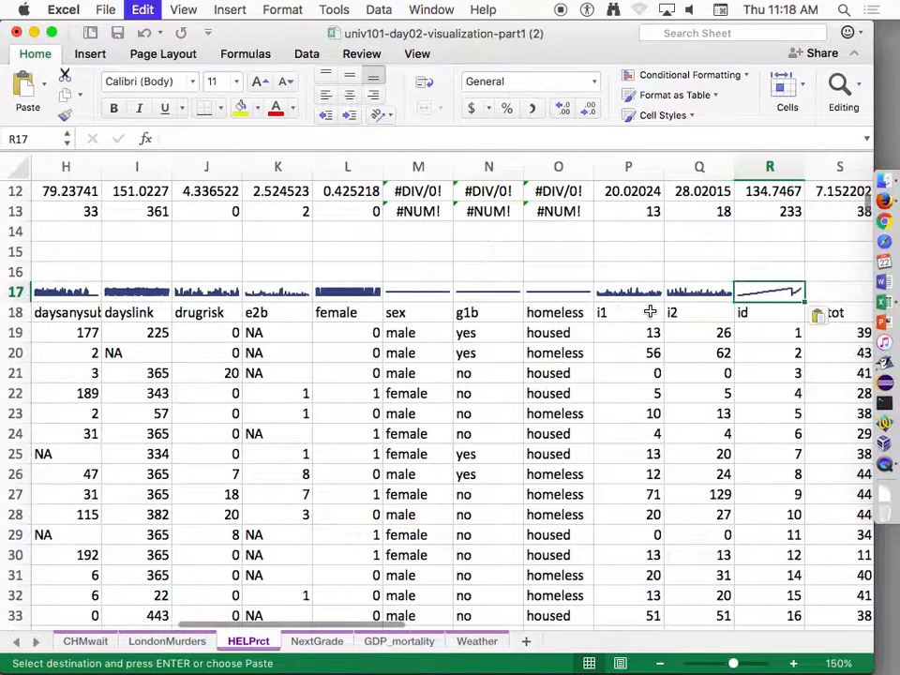
key(super+v)
key(Right)
key(super+v)
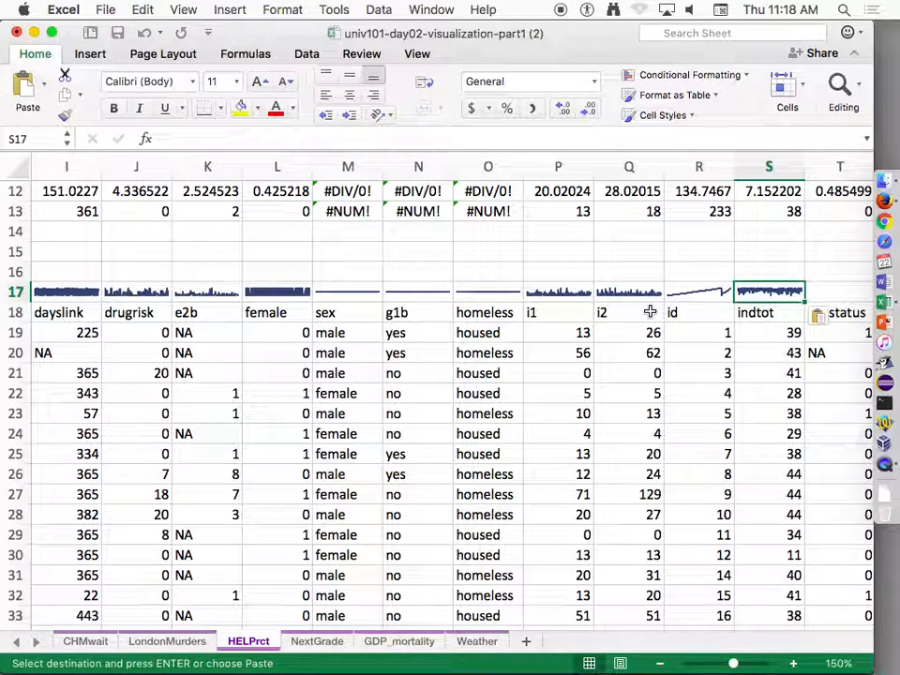
Select the id sparkline in R17 and examine the last id values at the end of column R
key(Left)
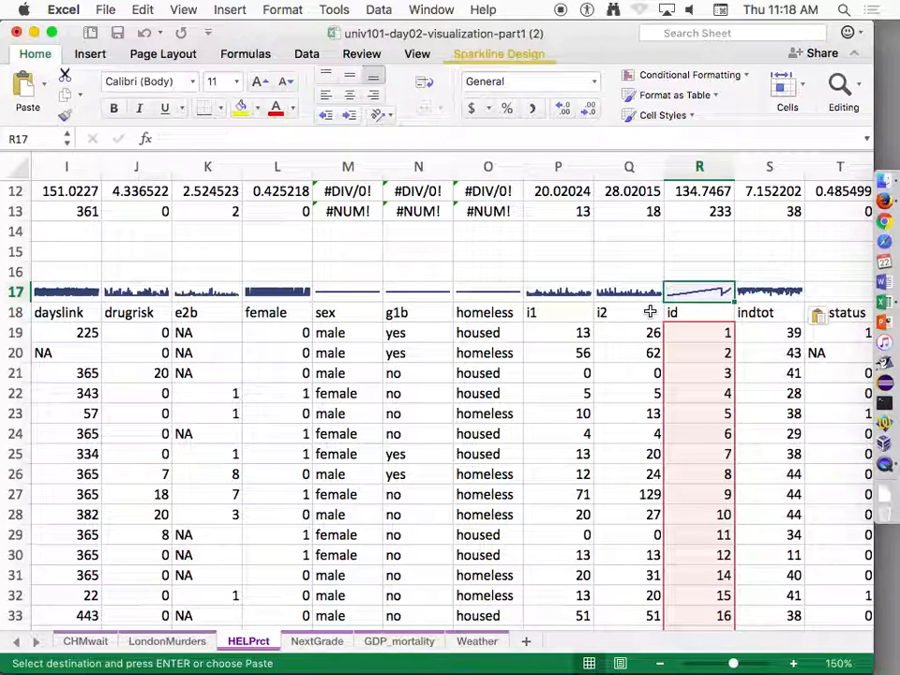
key(Down)
key(ctrl+Down)
key(Up)
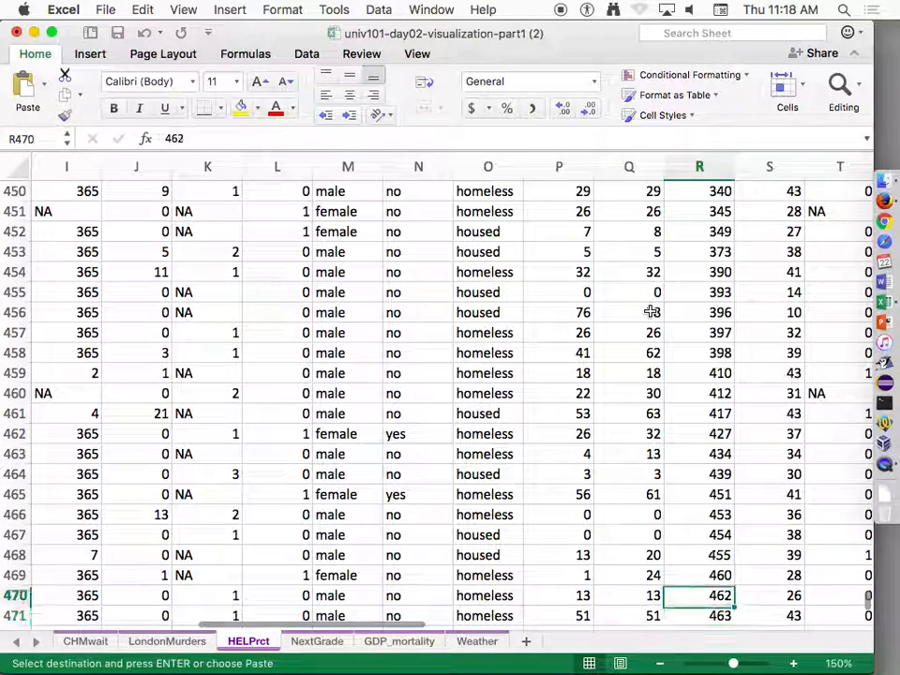
key(Up)
key(Up)
key(Up)
key(Up)
key(Down)
key(Down)
key(Down)
key(Down)
key(Down)
key(Down)
key(Down)
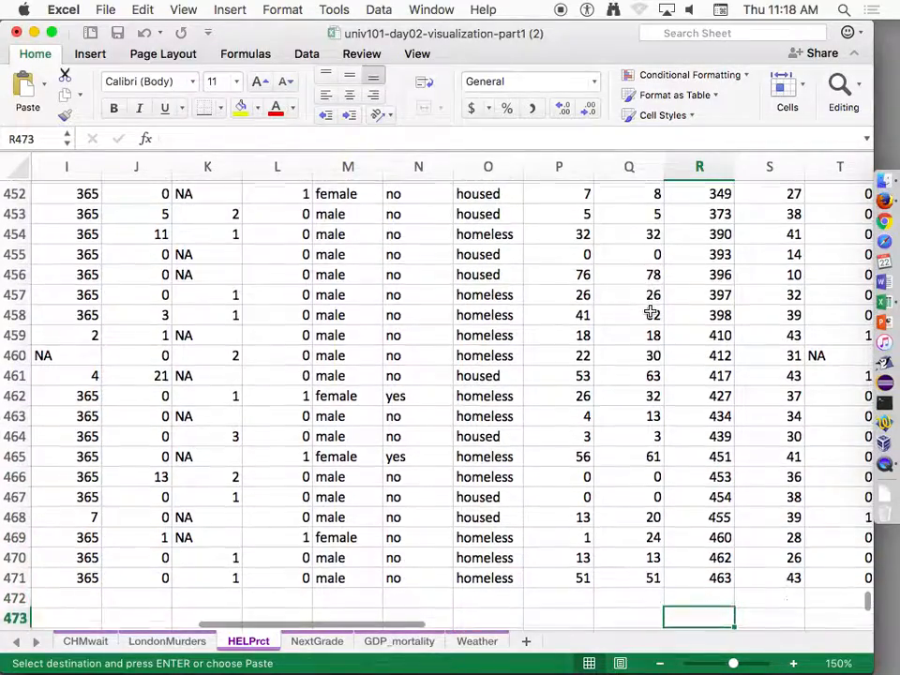
Trace the id values upward from the end of column R to rows 404 and 405 to locate the sparkline's drop
key(Up)
key(Up)
key(Up)
key(Up)
key(Up)
key(Up)
key(Up)
key(Up)
key(Up)
key(Up)
key(Up)
key(Up)
key(Up)
key(Up)
key(Up)
key(Up)
key(Up)
key(Up)
key(Up)
key(Up)
key(Up)
key(Up)
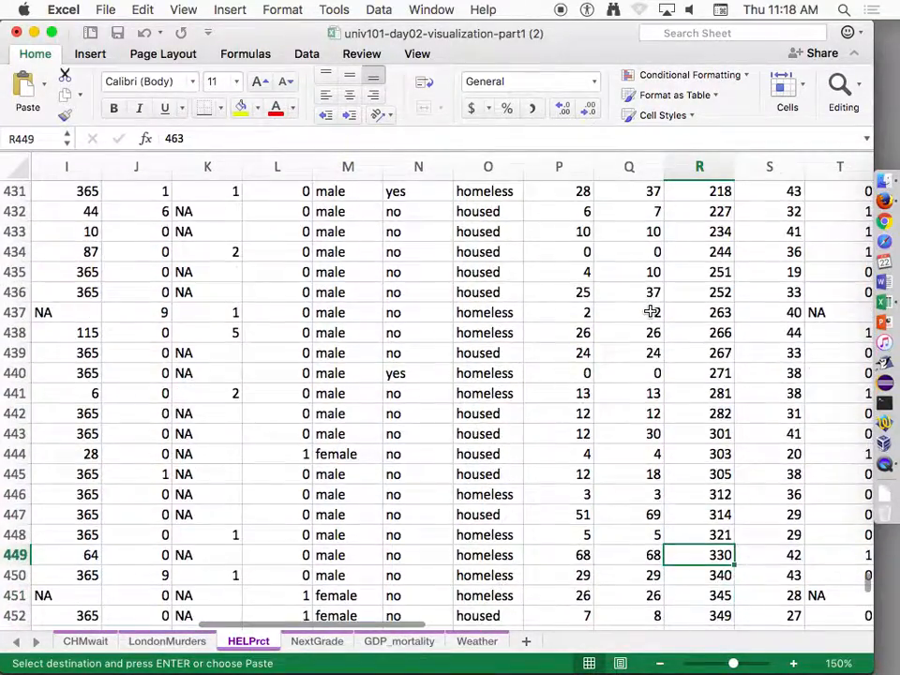
key(Page_Up)
key(Page_Up)
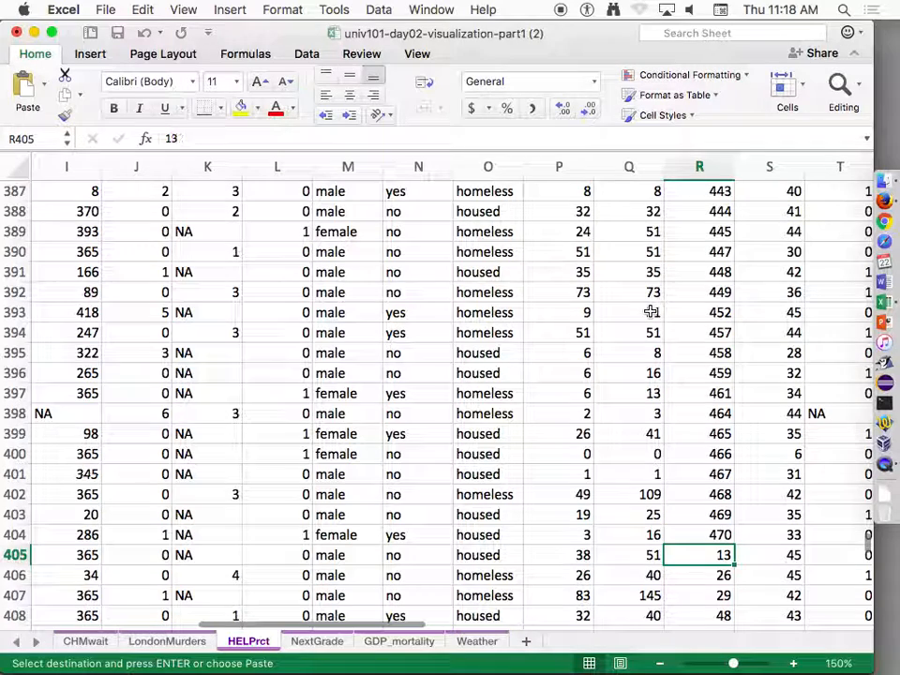
key(Up)
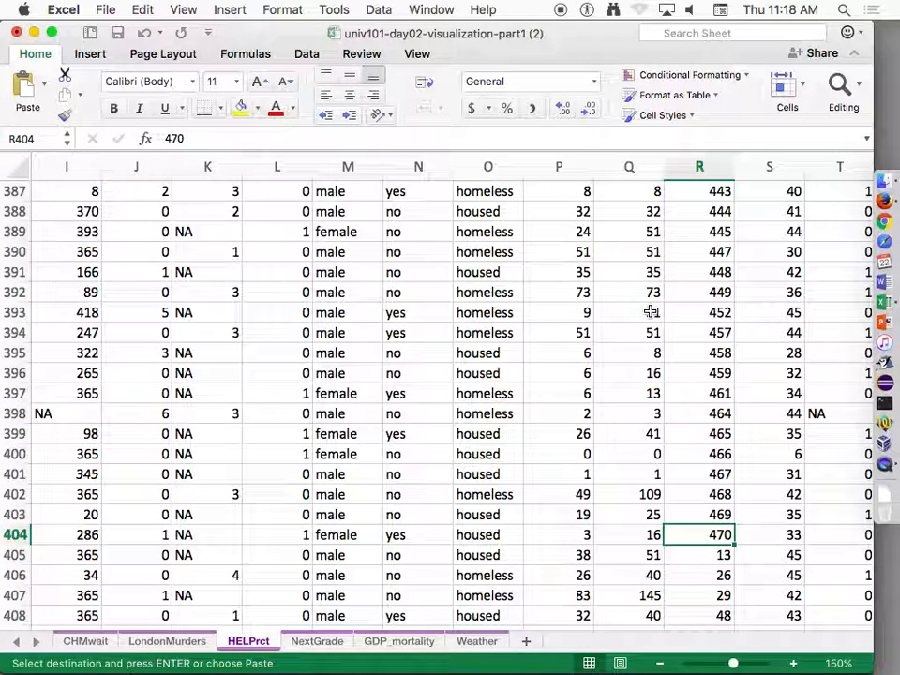
key(Down)
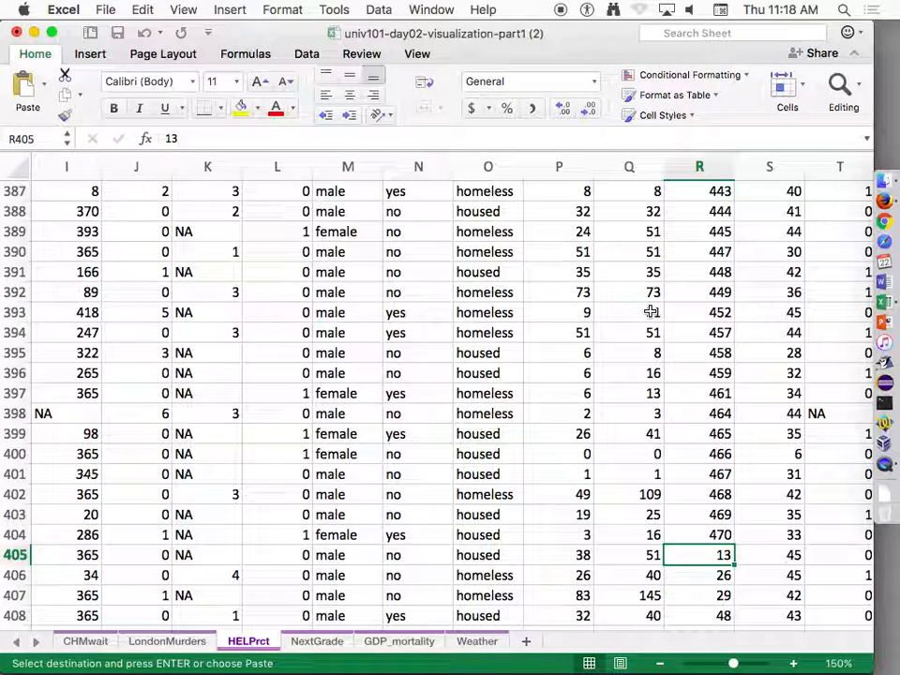
key(Up)
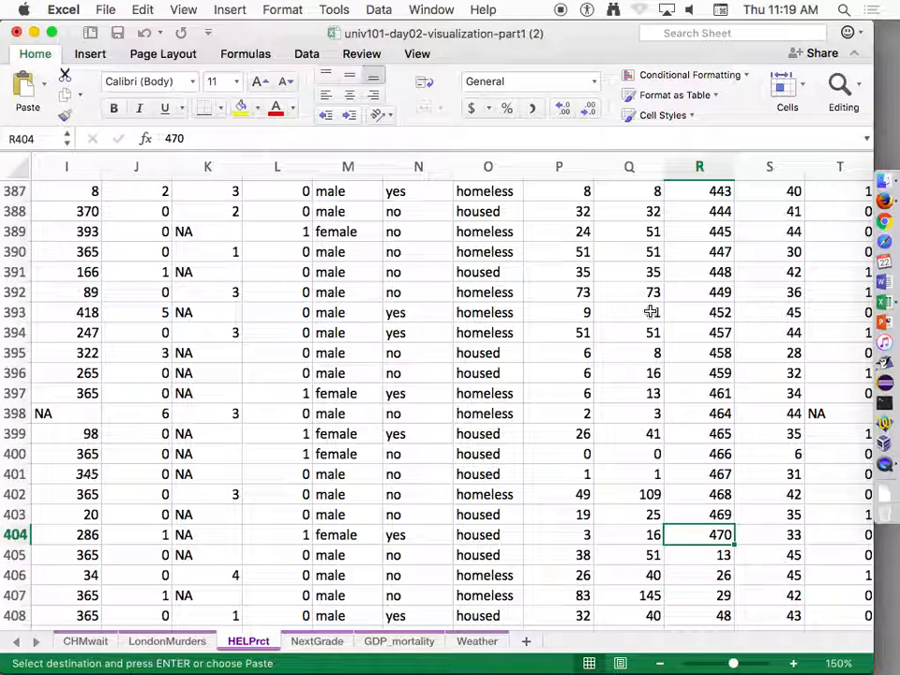
key(Down)
Examine the id values from the header in R18 down to about R31 to see where id 13 would belong
key(super+Up)
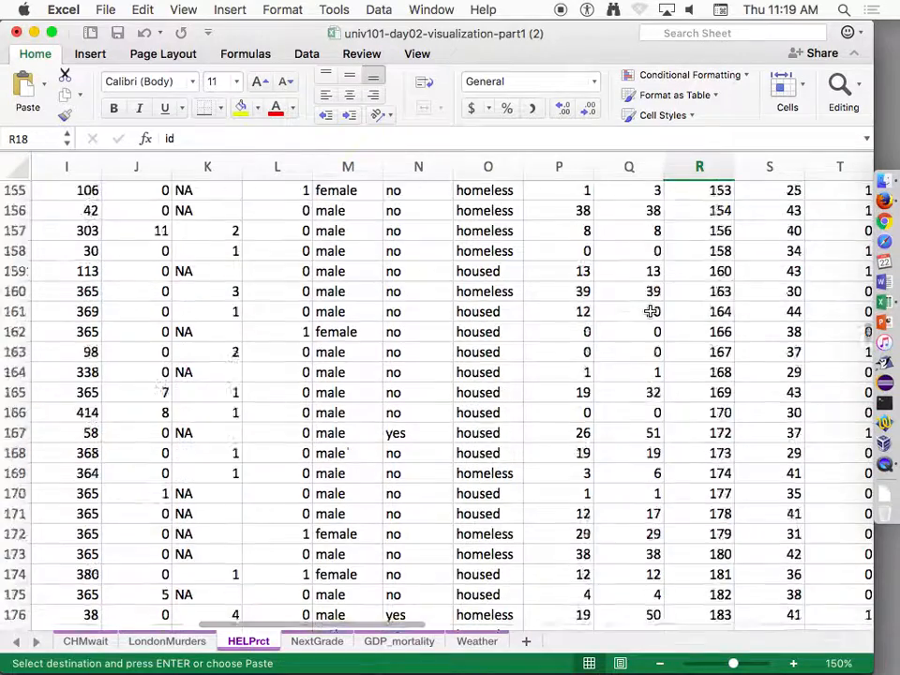
key(Down)
key(Down)
key(Down)
key(Down)
key(Down)
key(Down)
key(Down)
key(Down)
key(Down)
key(Down)
key(Down)
key(Down)
key(Down)
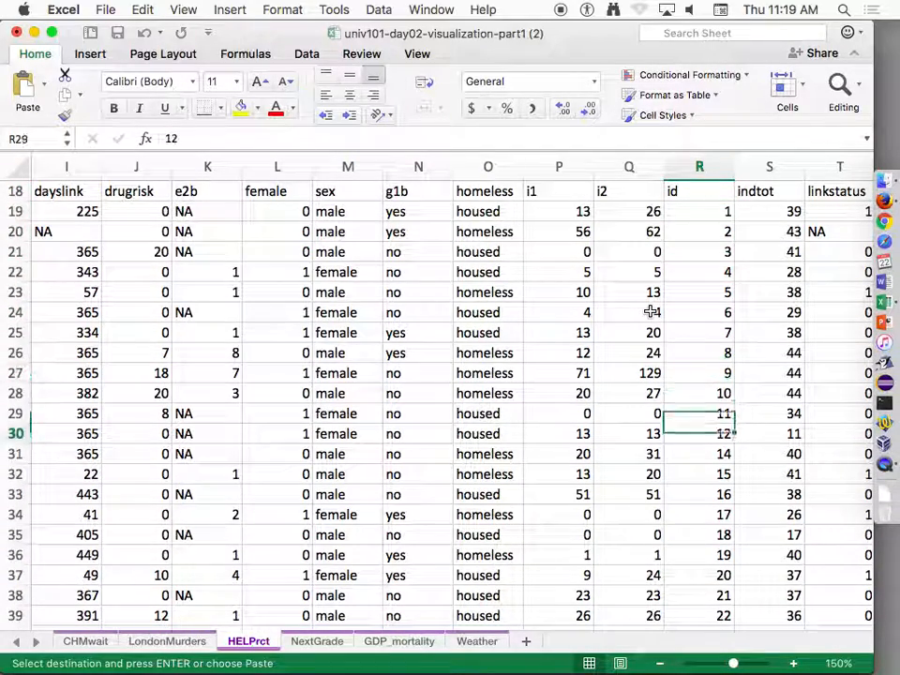
key(Up)
key(Down)
Return to the sparkline row and check the indtot sparkline in S17
key(super+Up)
key(super+Up)
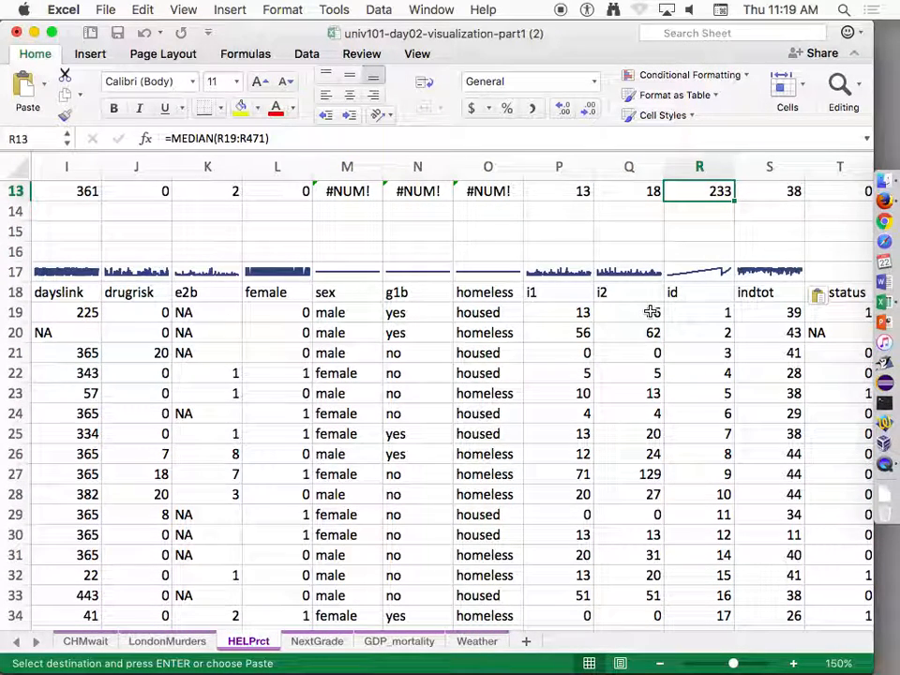
key(Down)
key(Down)
key(Down)
key(Down)
key(Right)
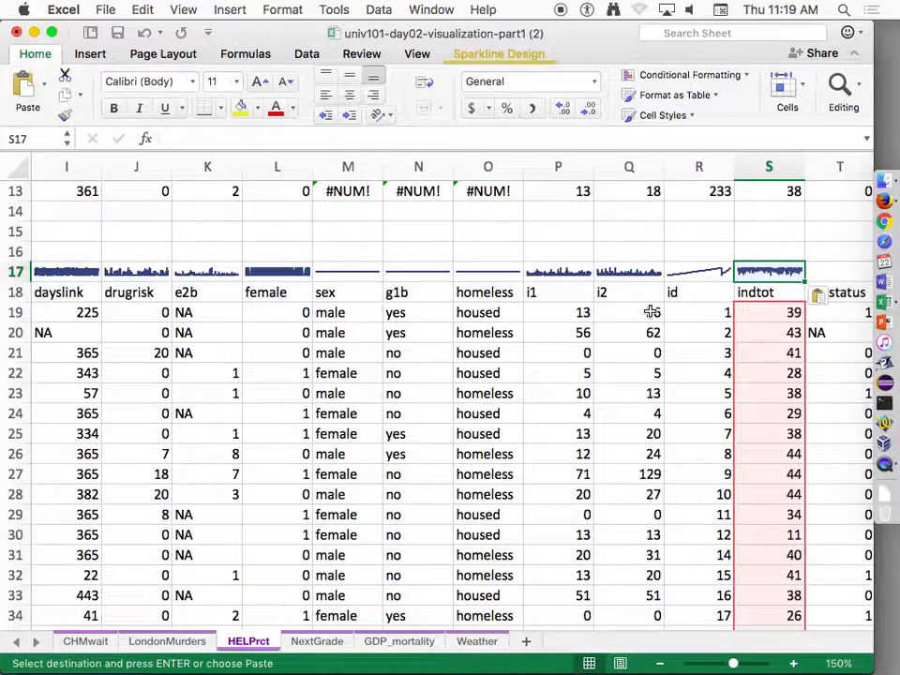
key(Right)
key(Left)
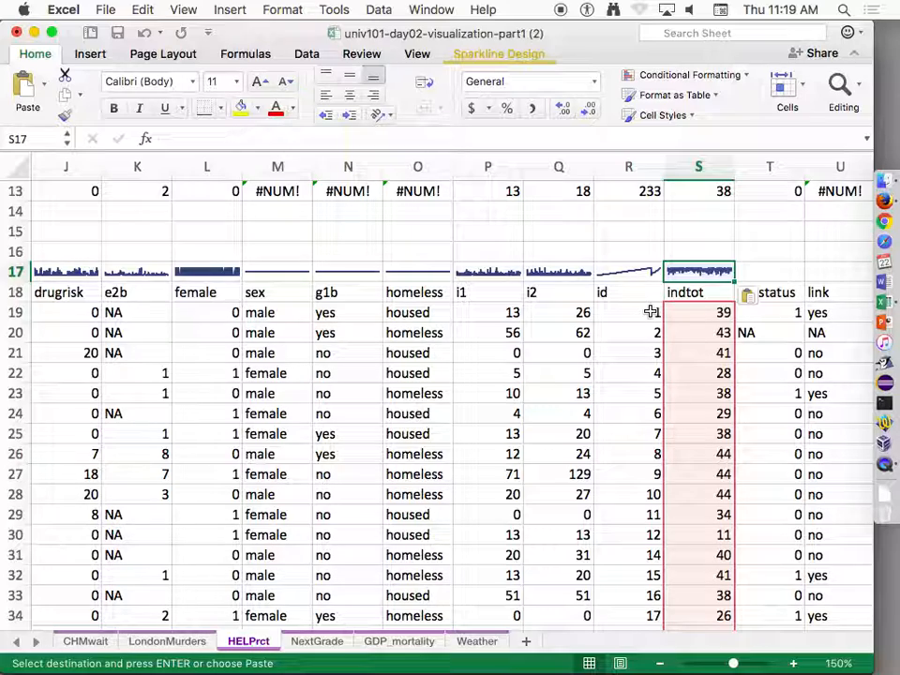
Look along row 17 through the columns up to X, and return to the Sparkline label in A17
key(Right)
key(Right)
key(Right)
key(Right)
key(Right)
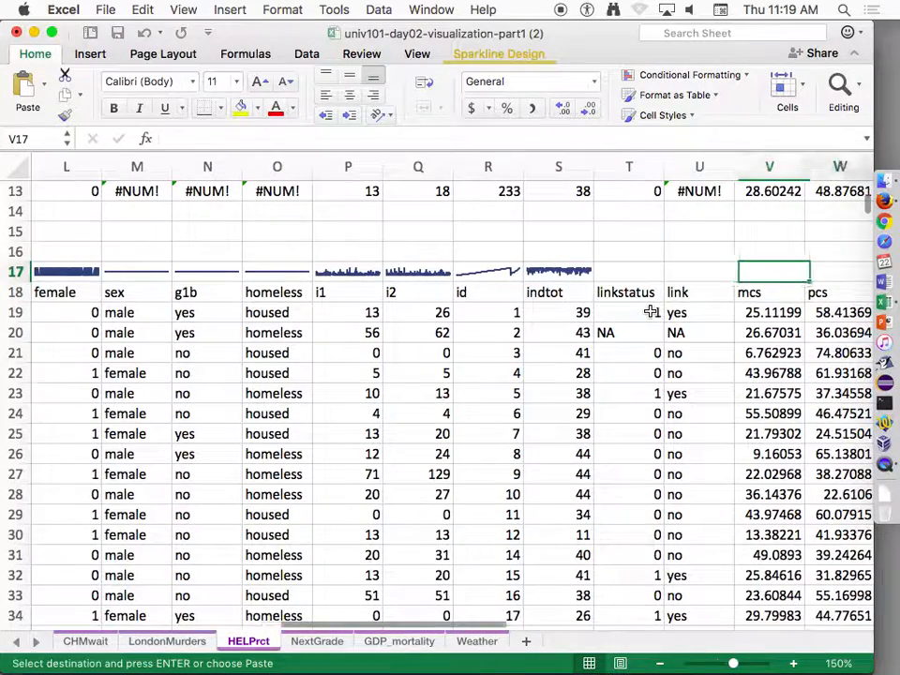
key(Right)
key(Left)
key(Left)
key(Left)
key(Left)
key(Left)
key(Left)
key(Left)
key(Left)
key(Left)
key(Left)
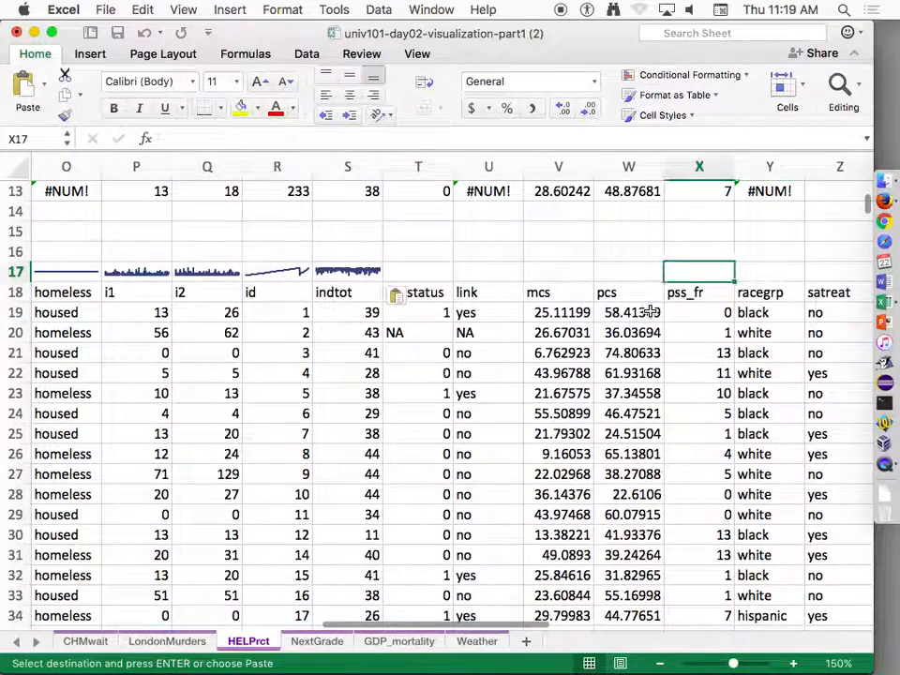
key(Left)
key(Left)
key(Left)
key(Left)
key(Left)
key(Left)
key(Left)
key(Left)
key(Left)
key(Left)
key(Left)
key(Left)
key(Left)
key(Left)
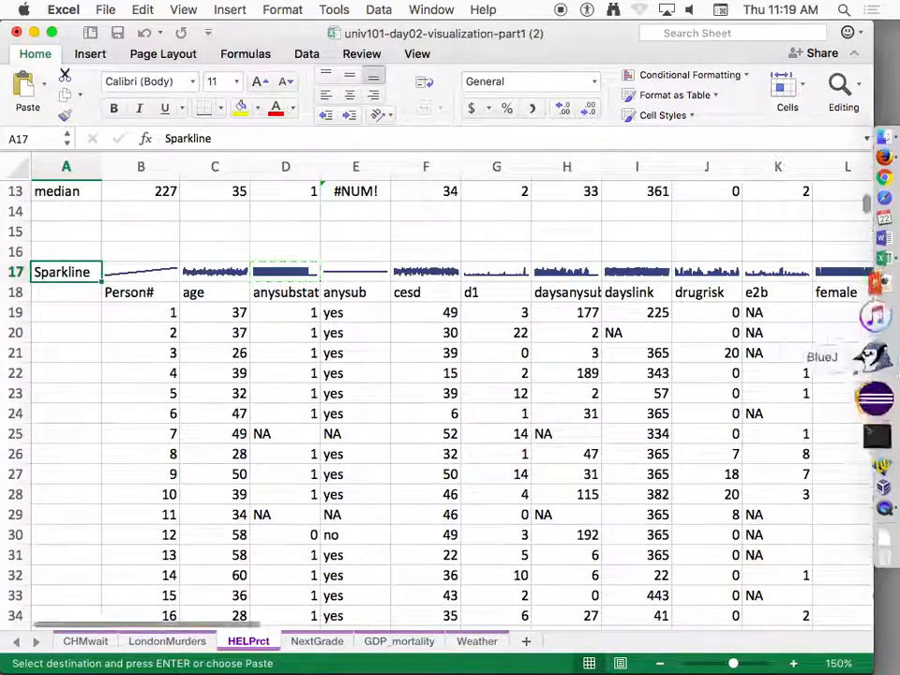
right_click(875, 464)
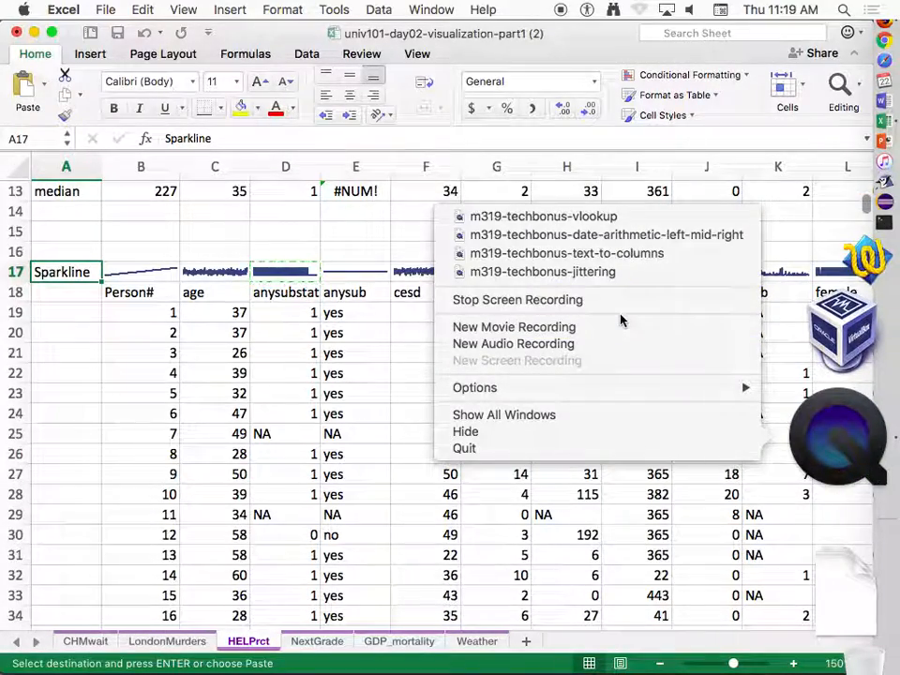